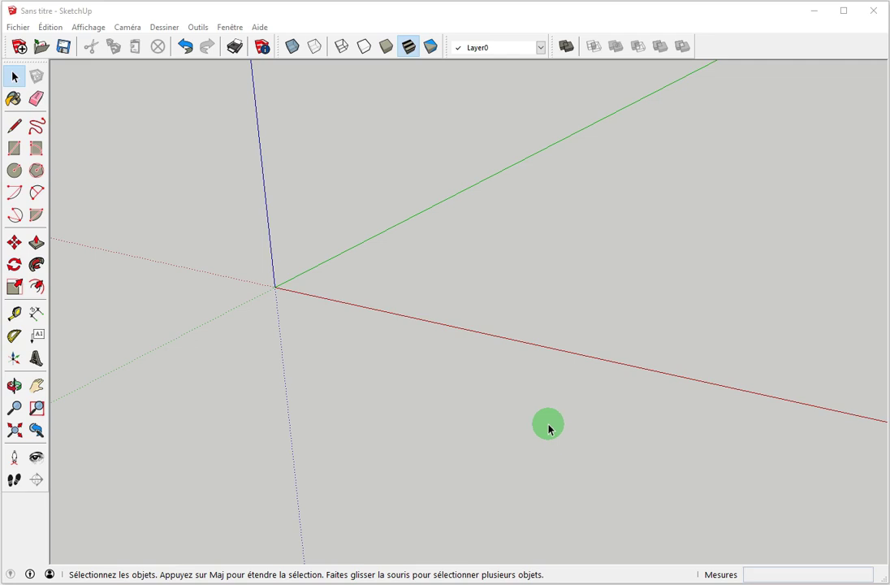
- Configure the print setup to use the Adobe PDF printer with landscape (Paysage) orientation
click(27, 29)
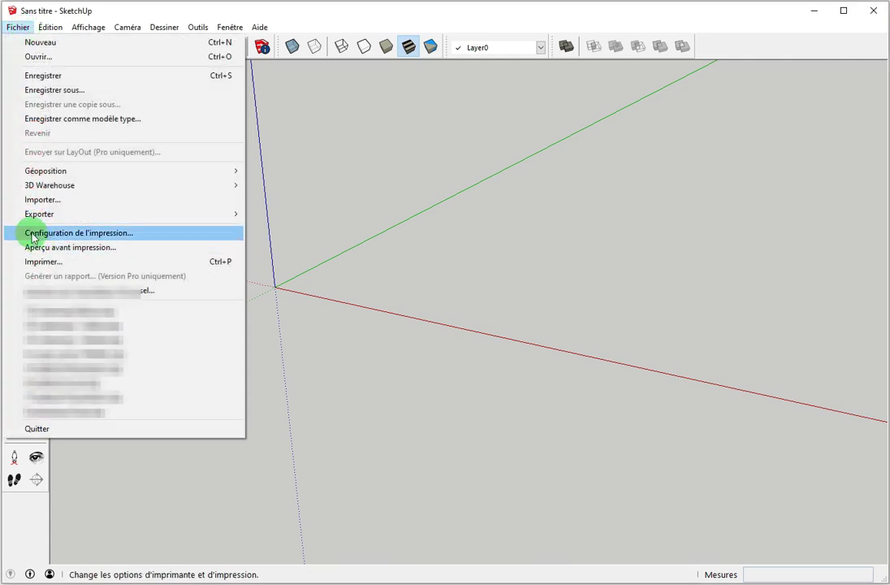
click(94, 234)
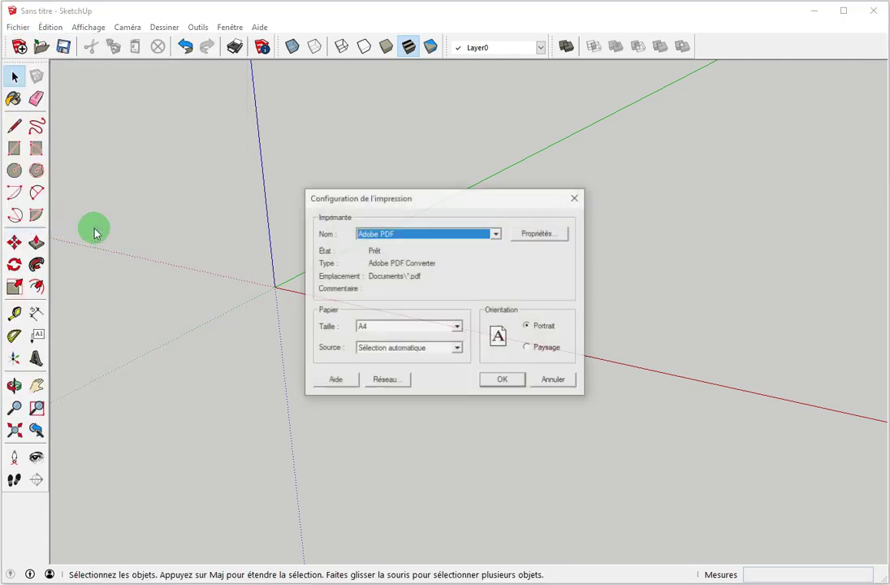
click(437, 234)
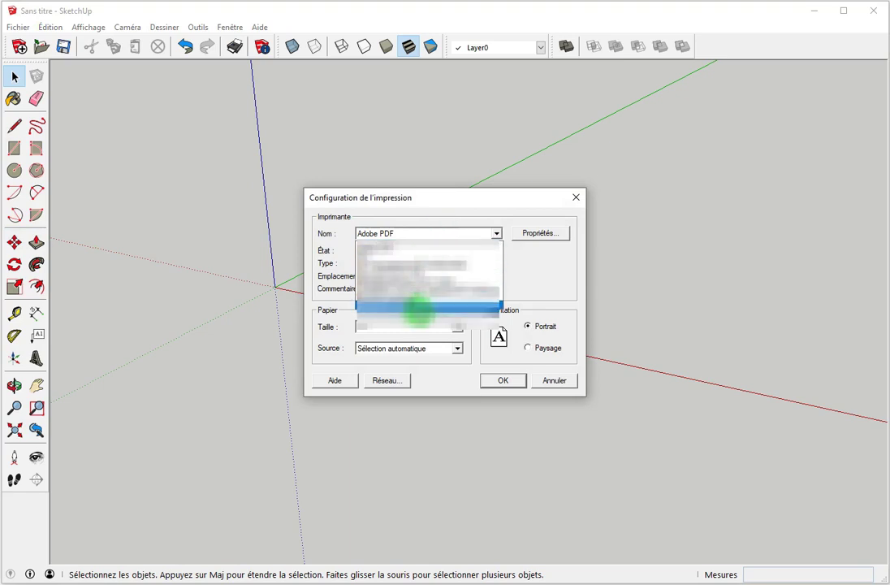
click(391, 249)
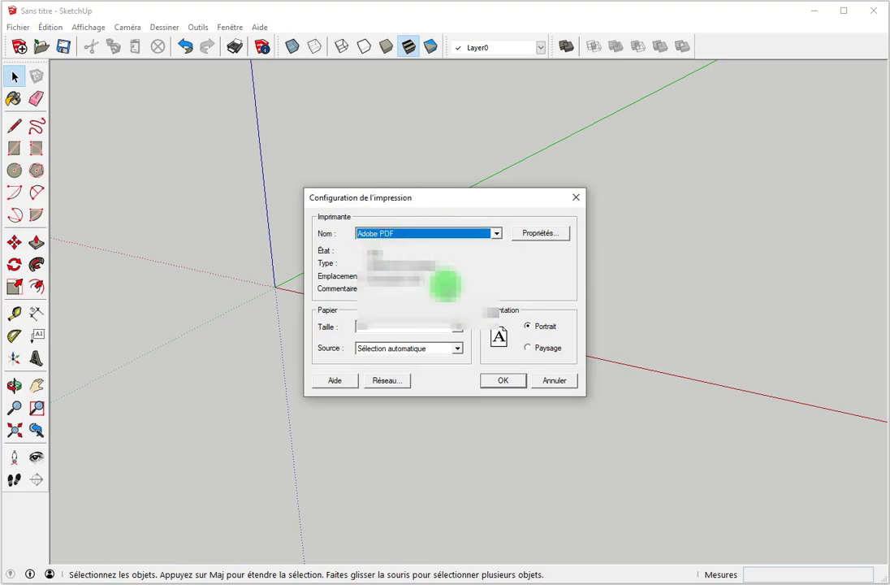
click(532, 349)
click(505, 381)
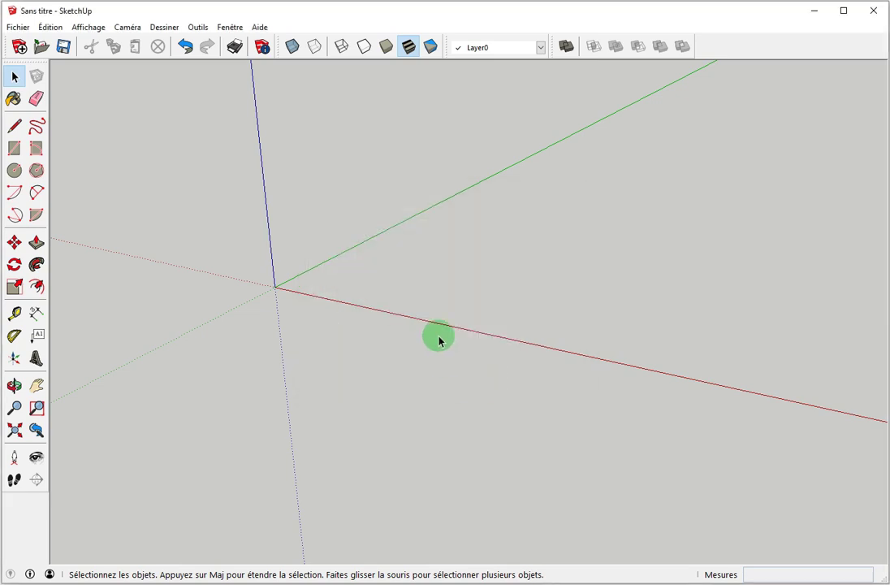
- Draw a rectangle with a 100 mm side on the ground plane from the origin and pull it up 20 mm
key(r)
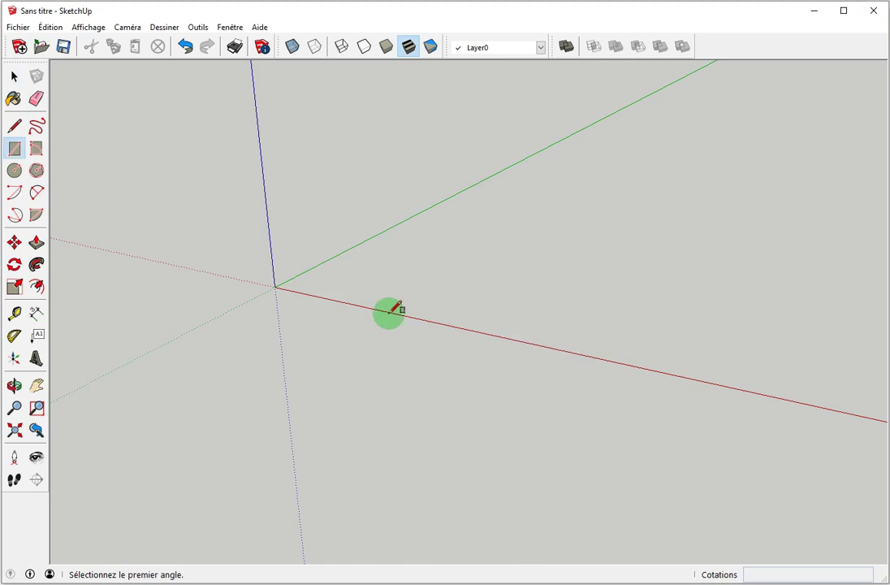
mouse_move(274, 287)
mouse_down()
mouse_move(477, 268)
mouse_move(489, 283)
mouse_up()
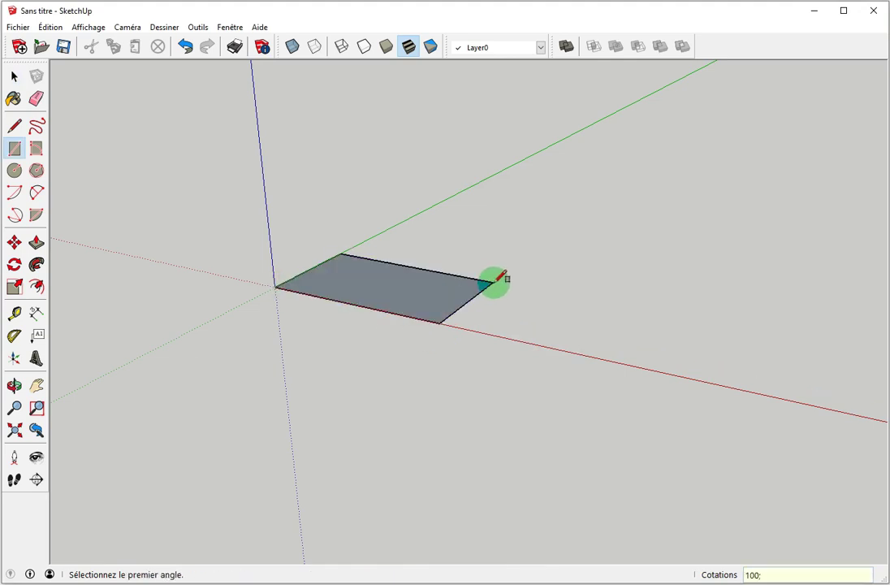
key(p)
click(489, 297)
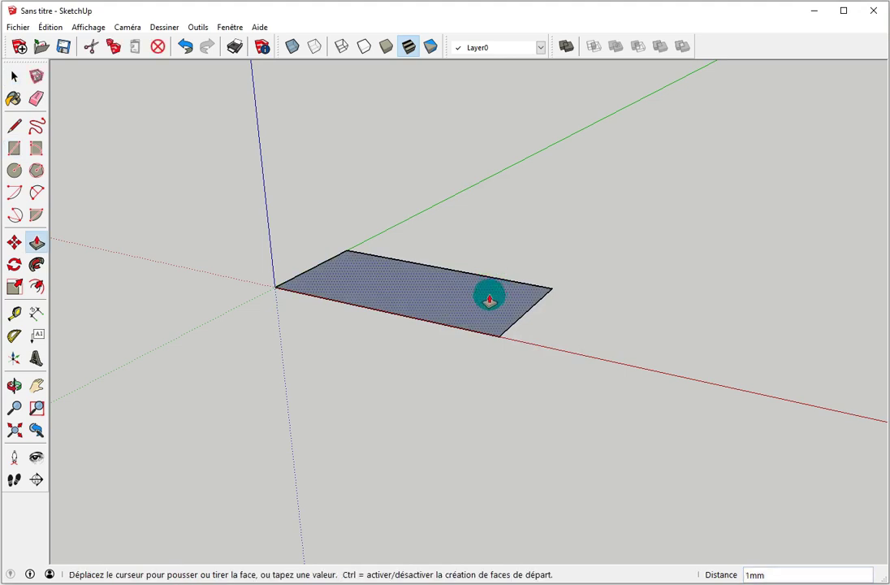
click(496, 280)
text(20)
key(Return)
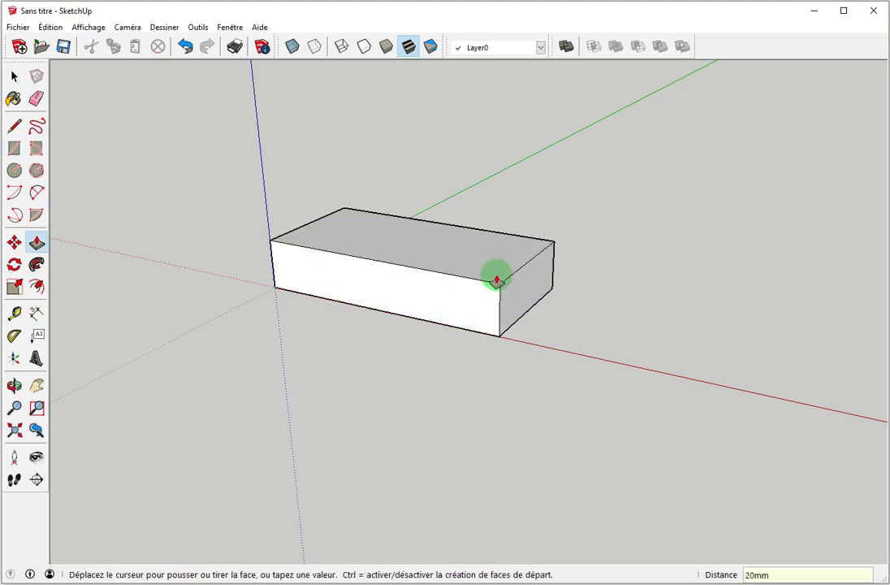
key(space)
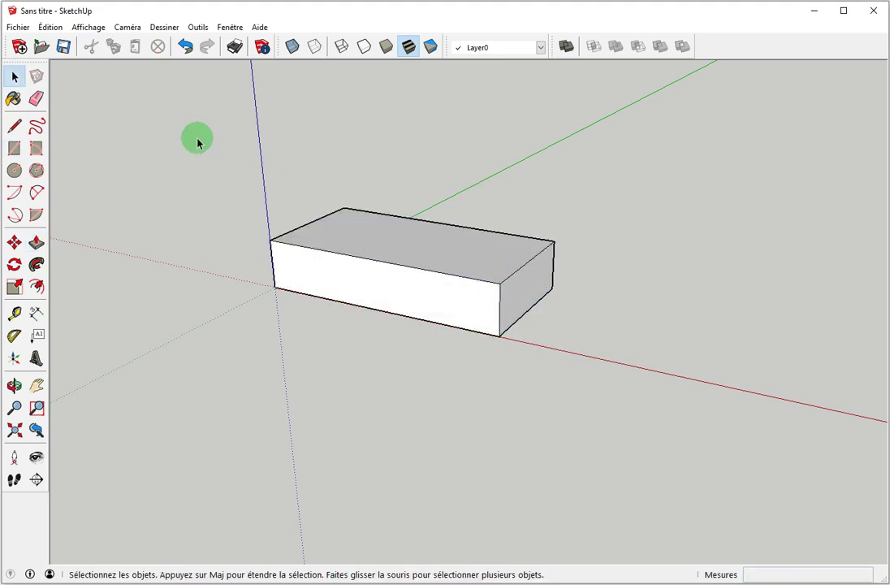
- Preview the box's print with the default print size, look through both pages, and close the preview
click(18, 27)
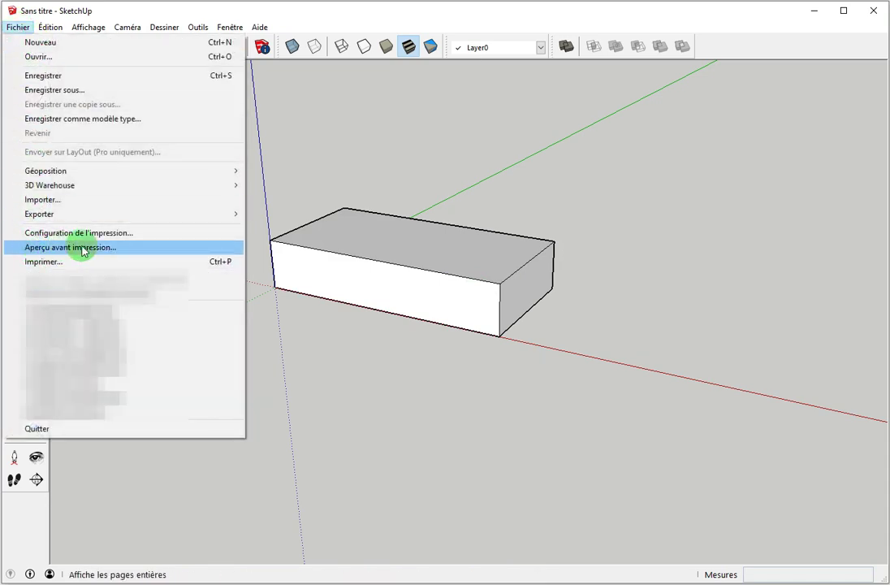
click(128, 253)
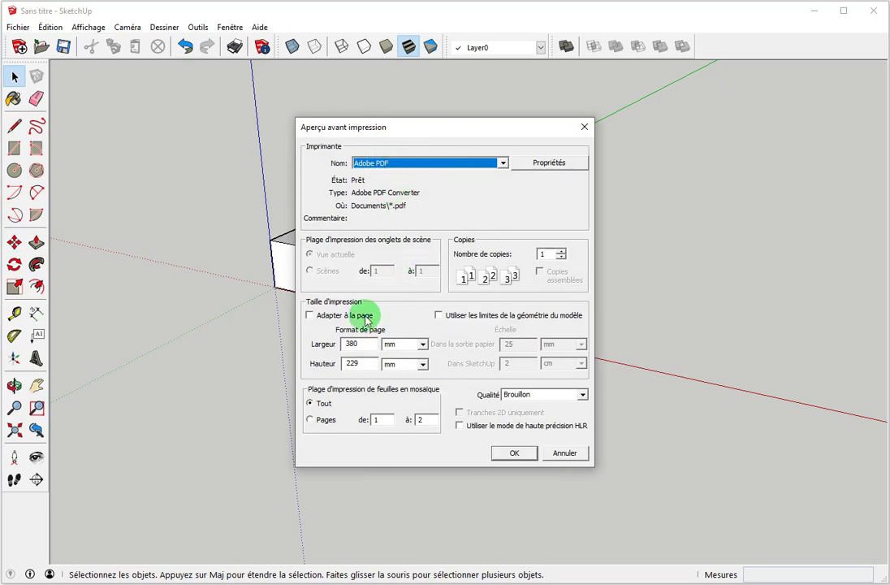
click(504, 455)
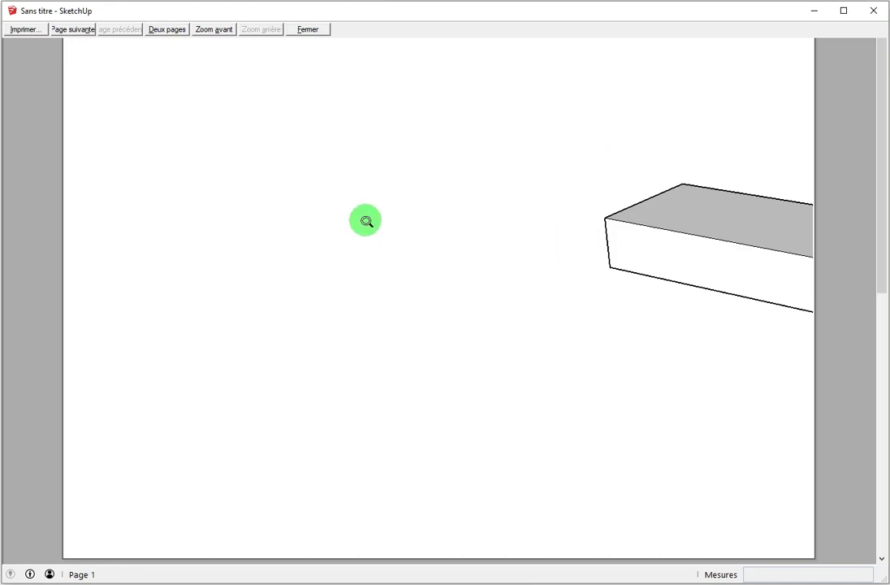
drag(881, 215, 880, 468)
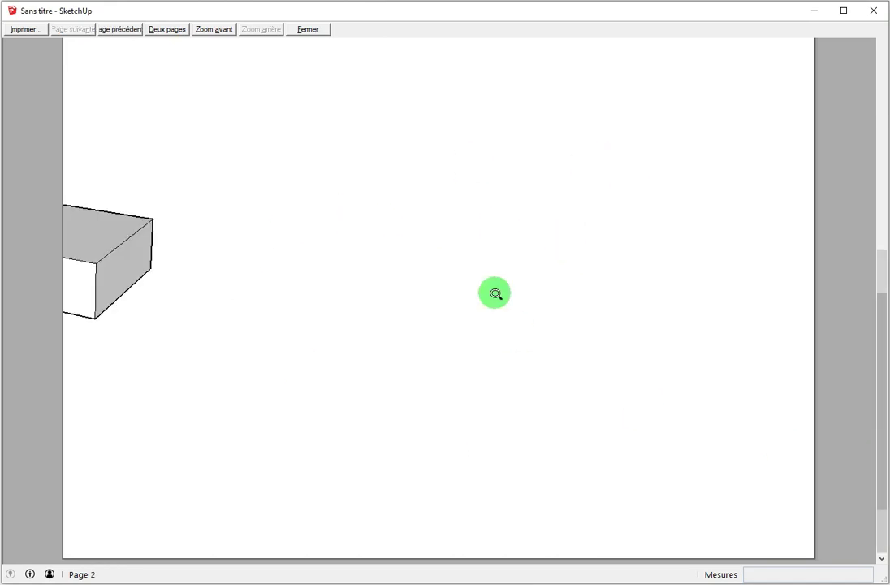
click(309, 33)
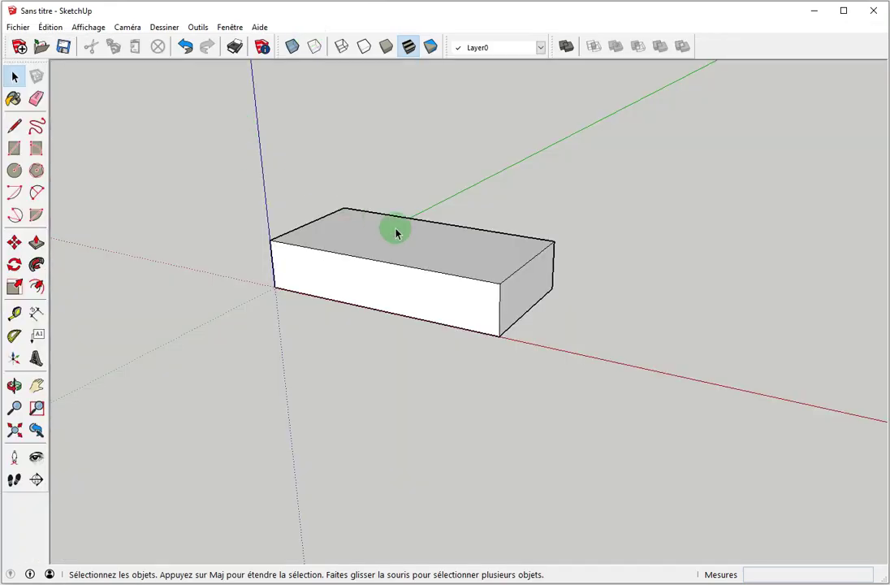
- Check the tiled page range in the print preview settings with the box shown small in the view, and cancel
scroll(406, 247, down, 6)
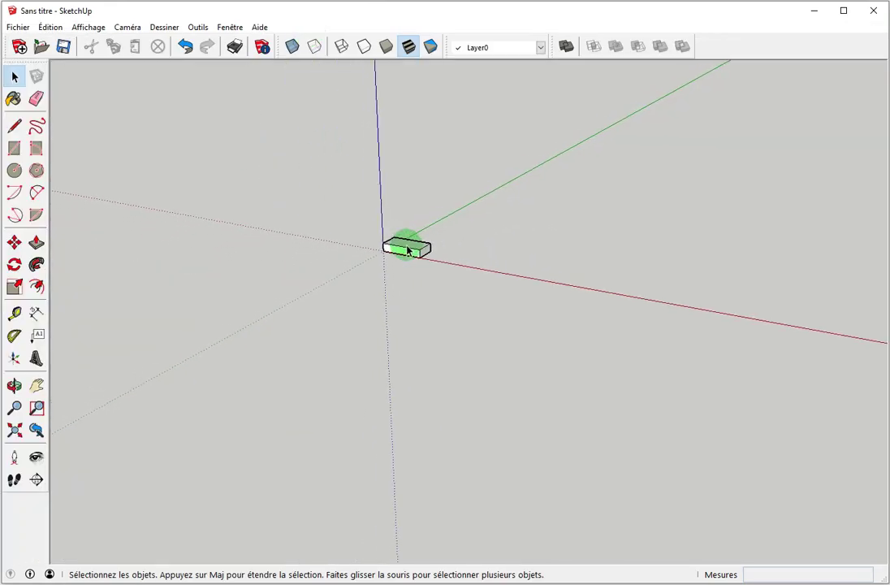
click(18, 27)
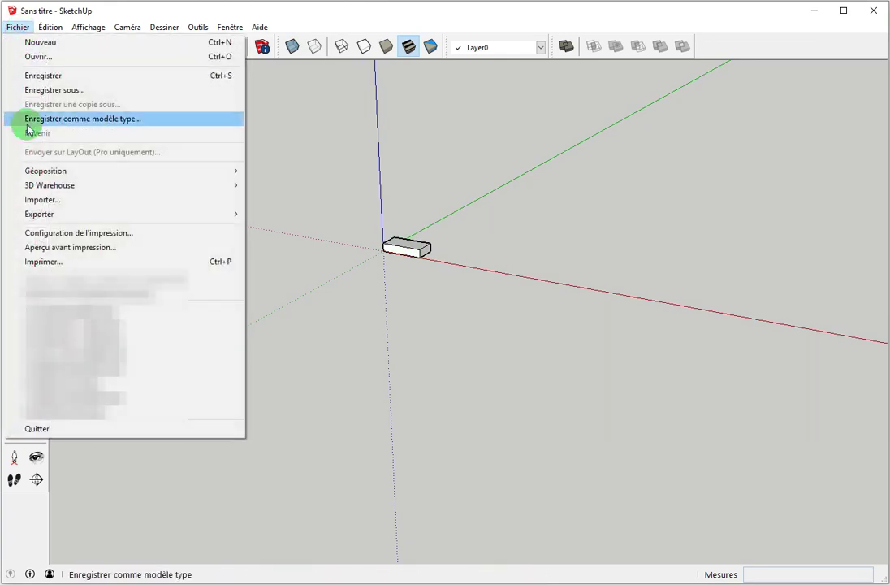
click(59, 247)
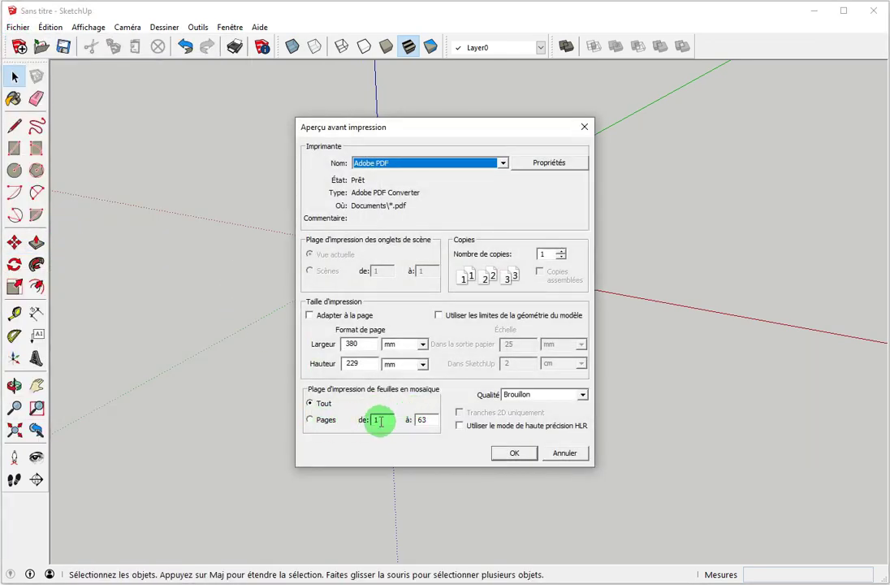
click(428, 421)
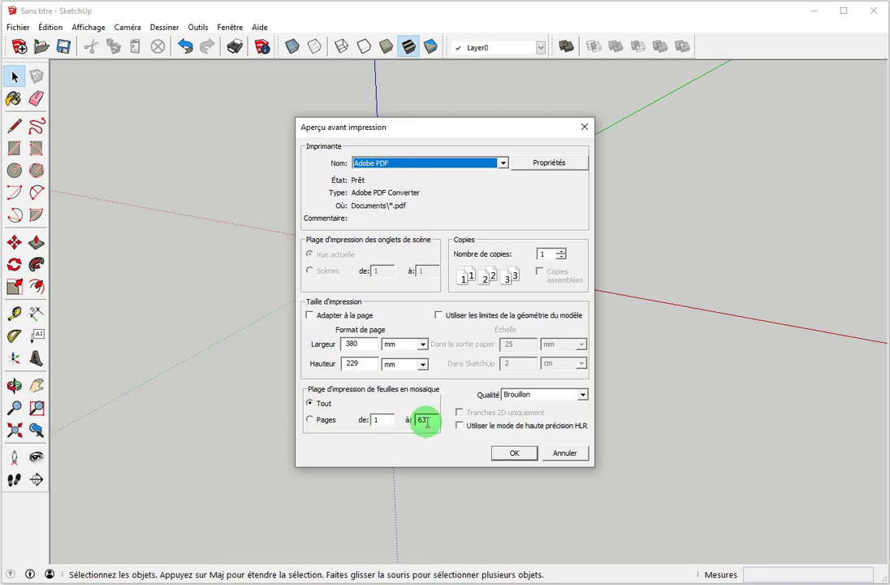
click(565, 453)
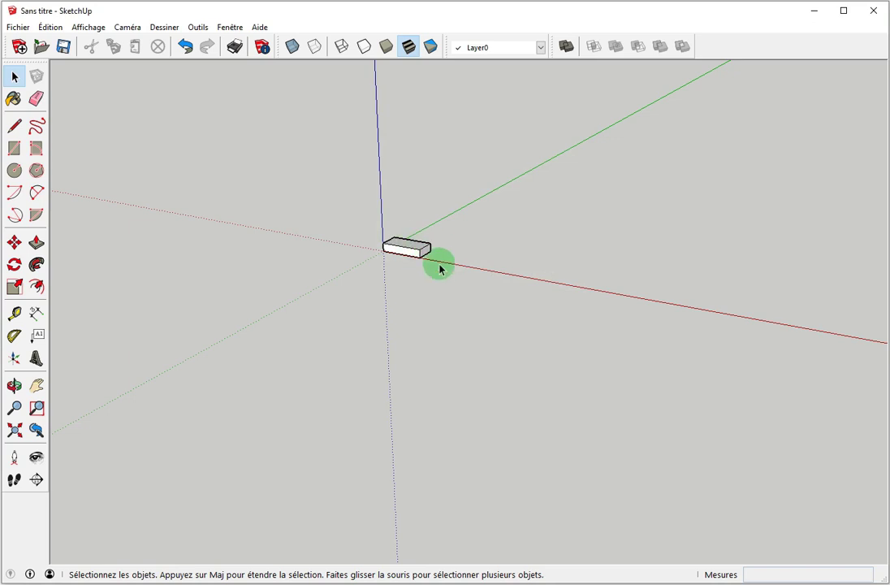
- Preview the print of a close-up view of the box without fitting it to the page, and close the preview
scroll(403, 244, up, 10)
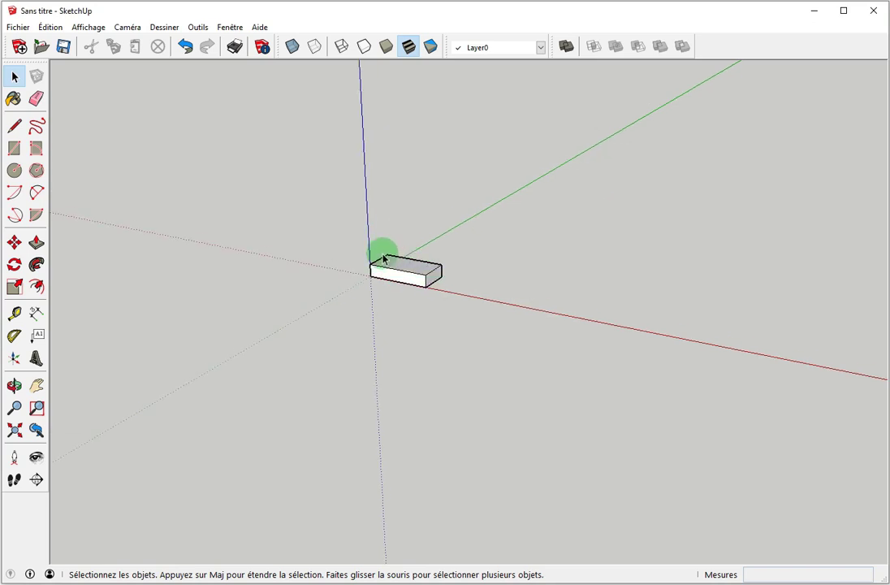
scroll(489, 281, up, 2)
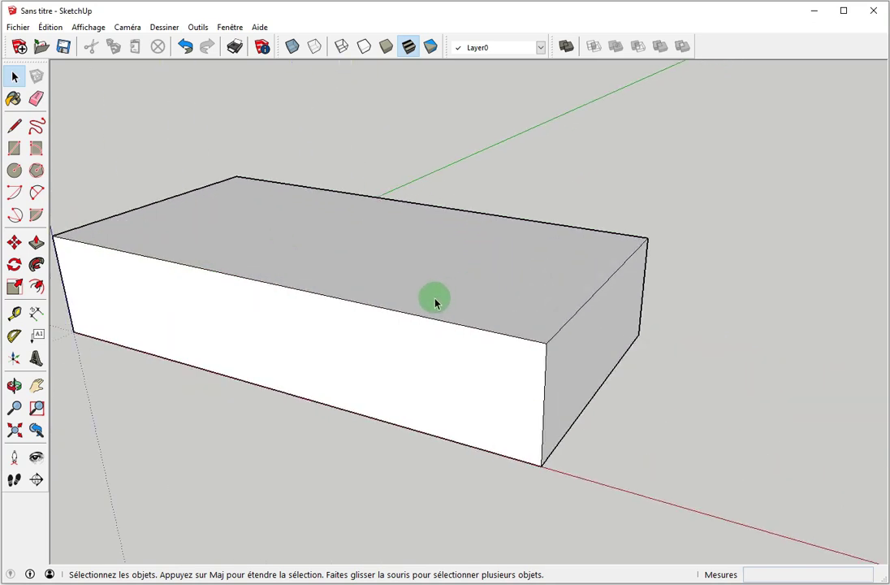
middle_drag(399, 305, 508, 277)
scroll(488, 270, up, 1)
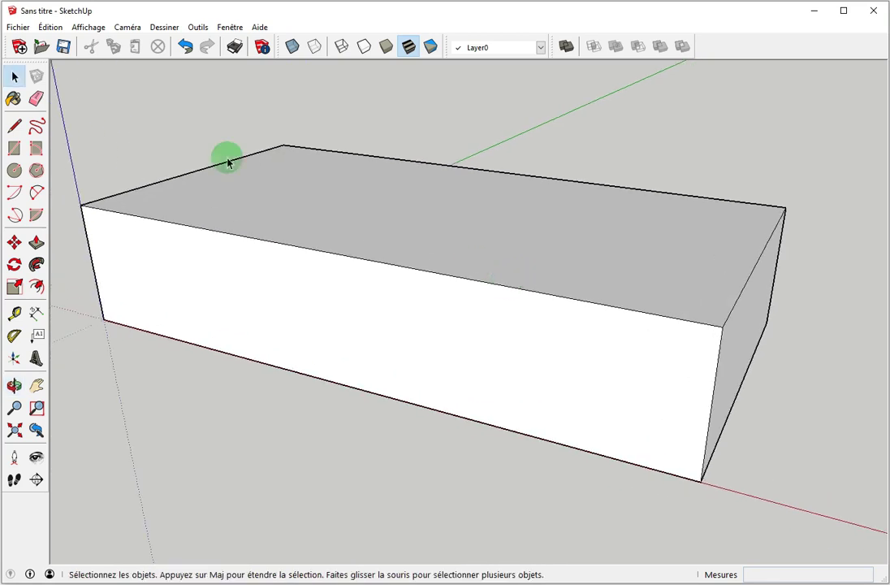
click(17, 28)
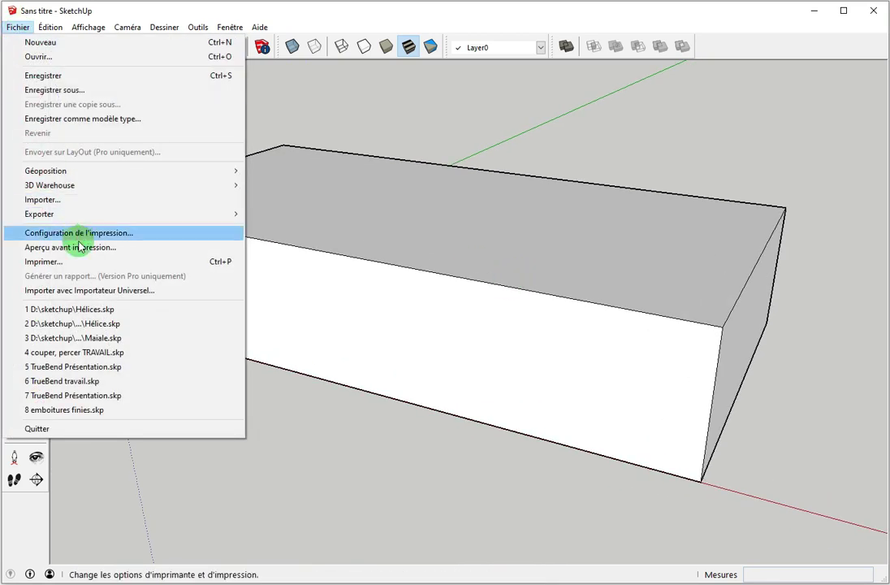
click(80, 246)
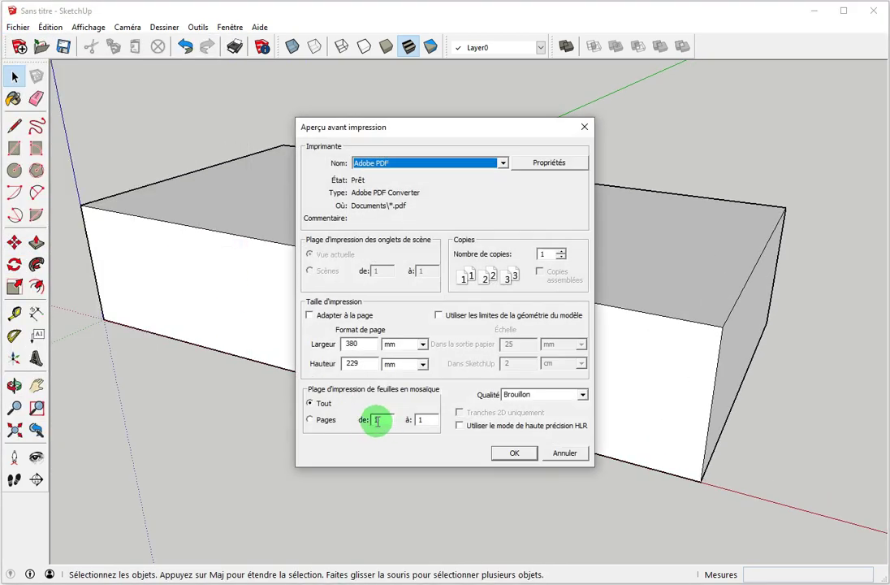
click(512, 453)
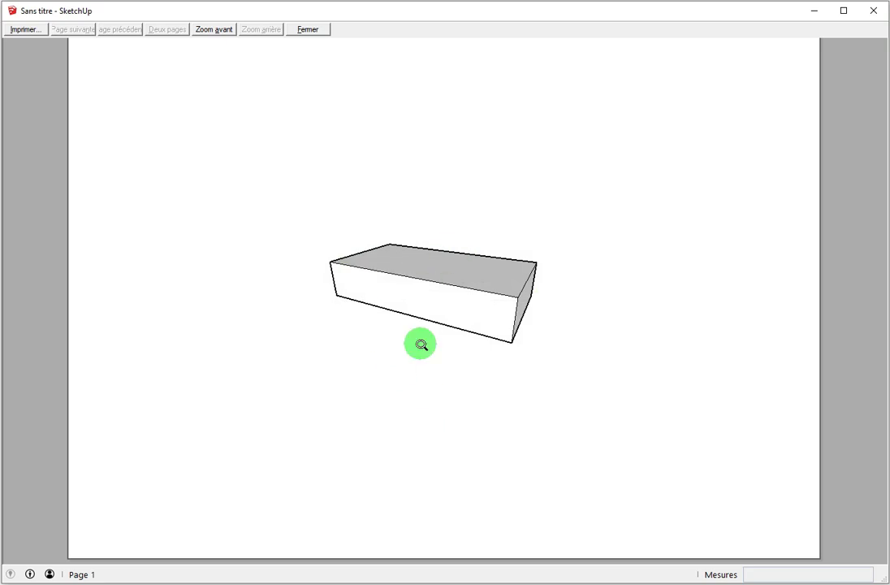
click(309, 29)
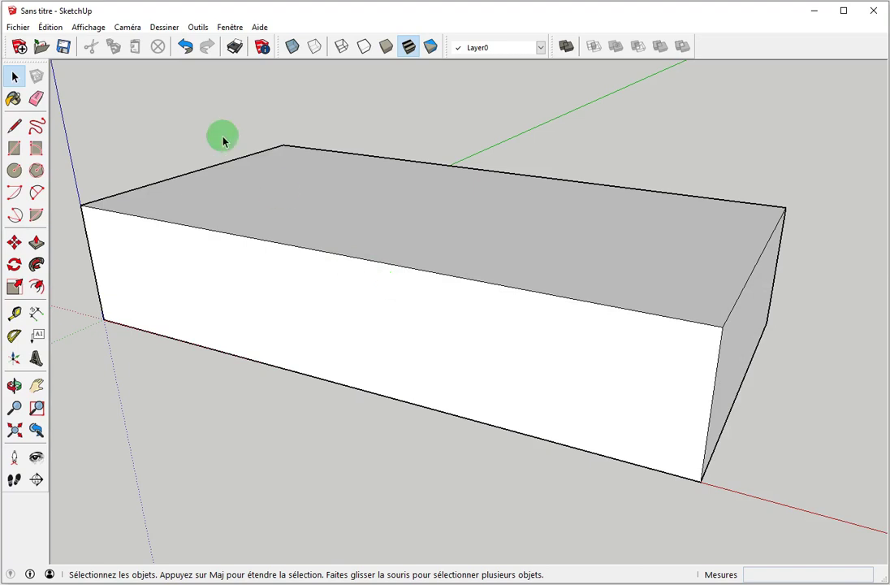
- Enable Adapter à la page in the print preview settings, preview the fitted box, and close the preview
click(17, 26)
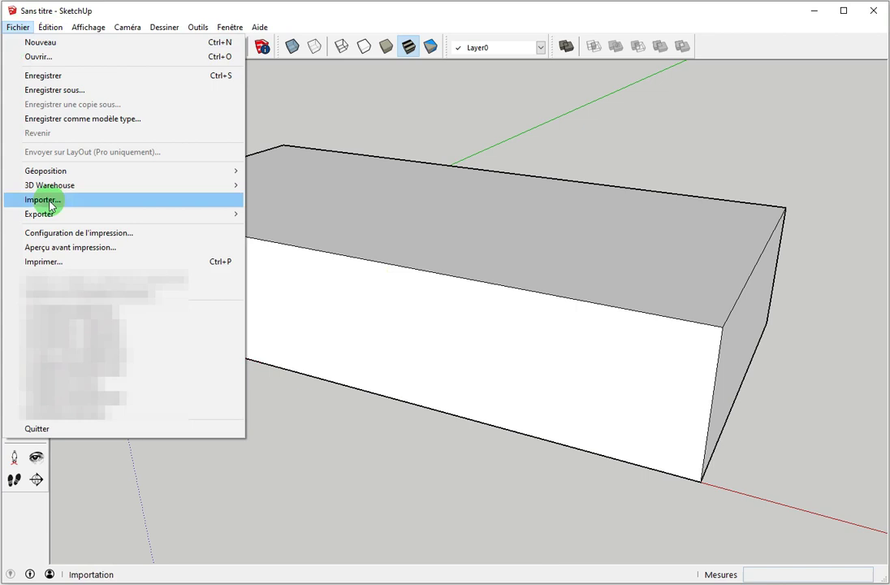
click(57, 247)
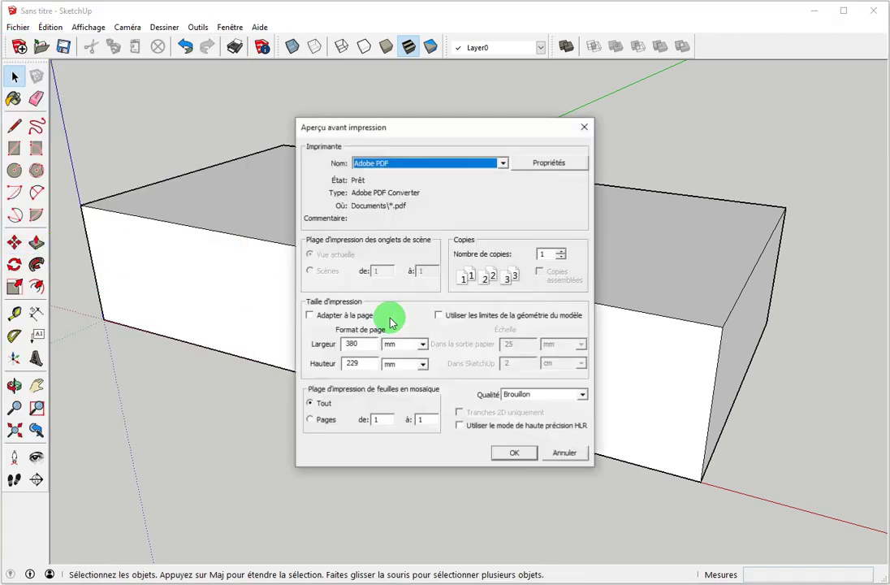
click(309, 315)
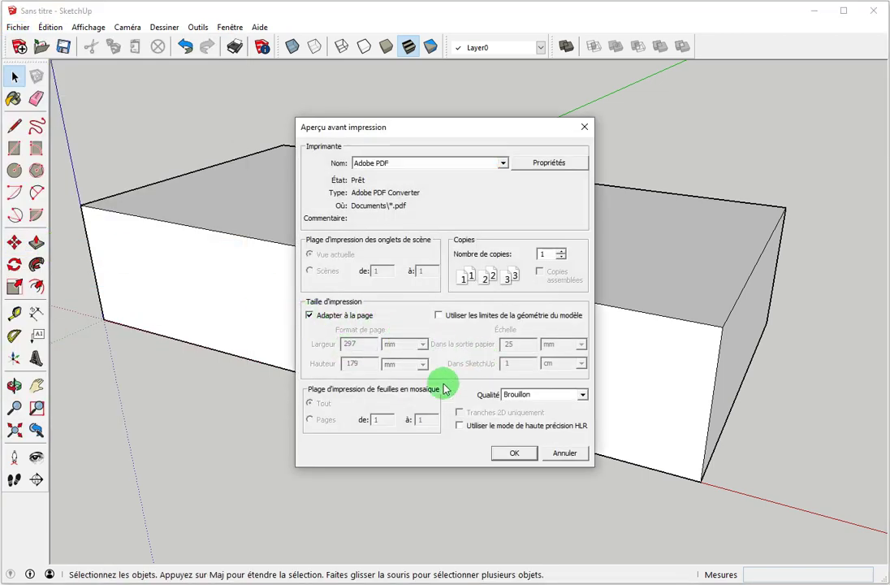
click(516, 457)
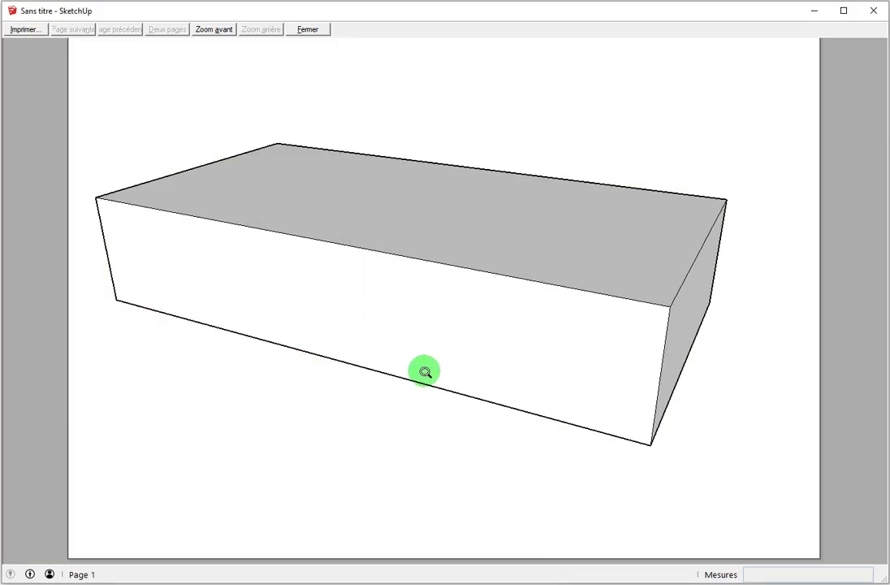
click(308, 29)
- Assign the shortcut Maj+A to the function Fichier/Aperçu avant impression in the preferences
scroll(429, 290, down, 10)
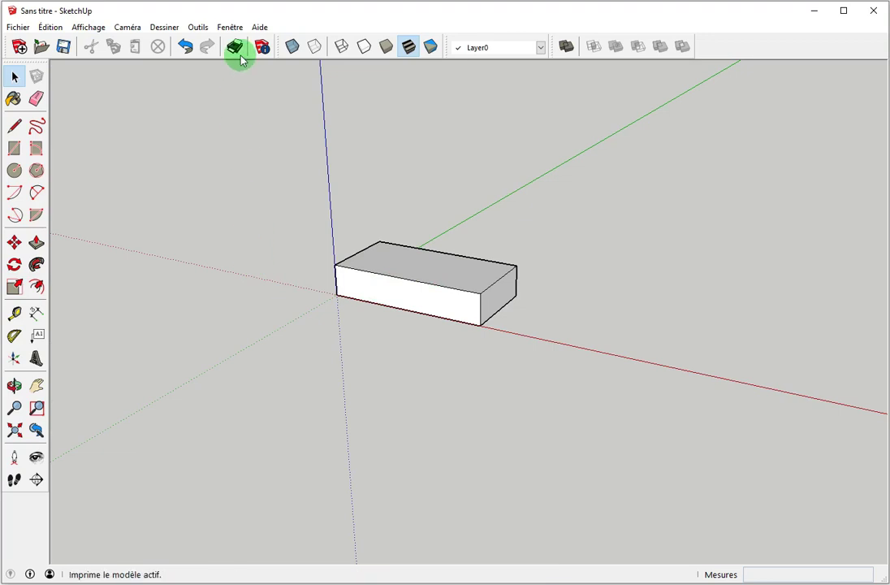
click(231, 27)
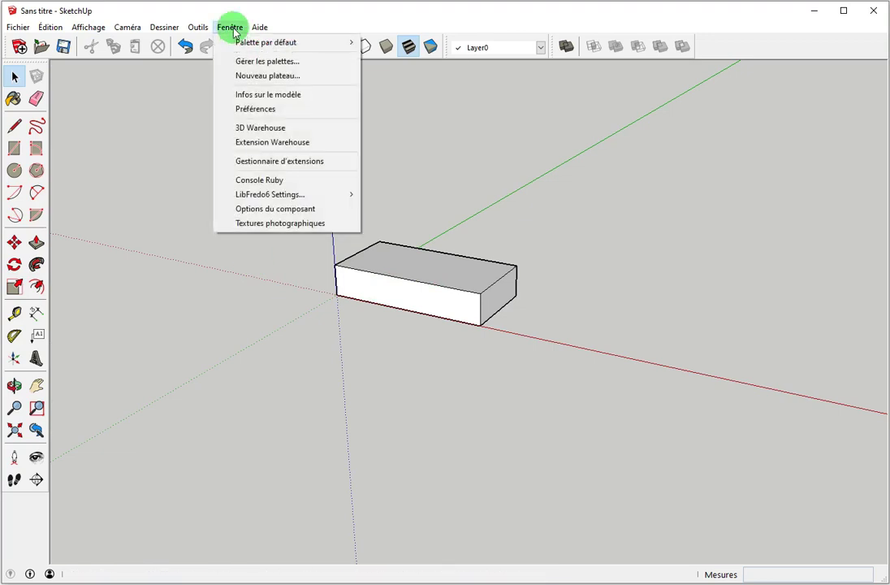
click(251, 110)
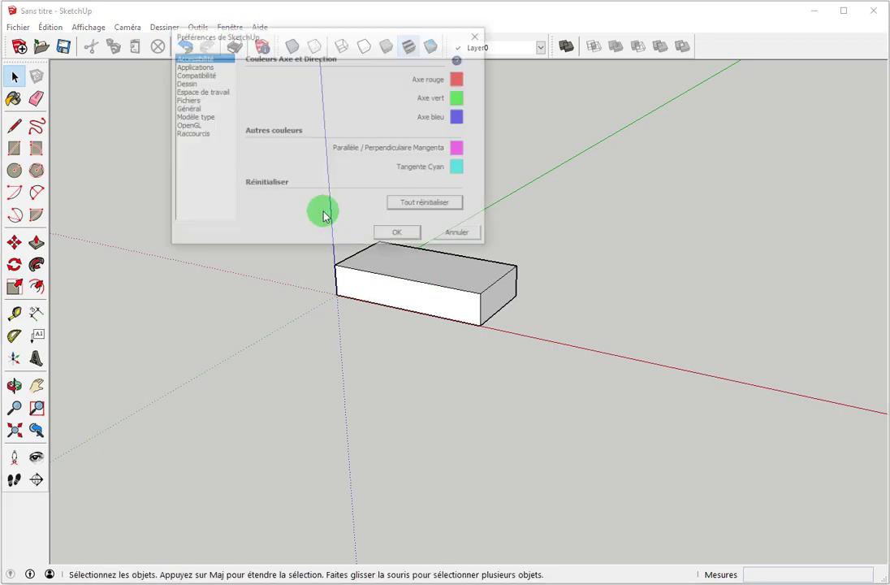
click(189, 134)
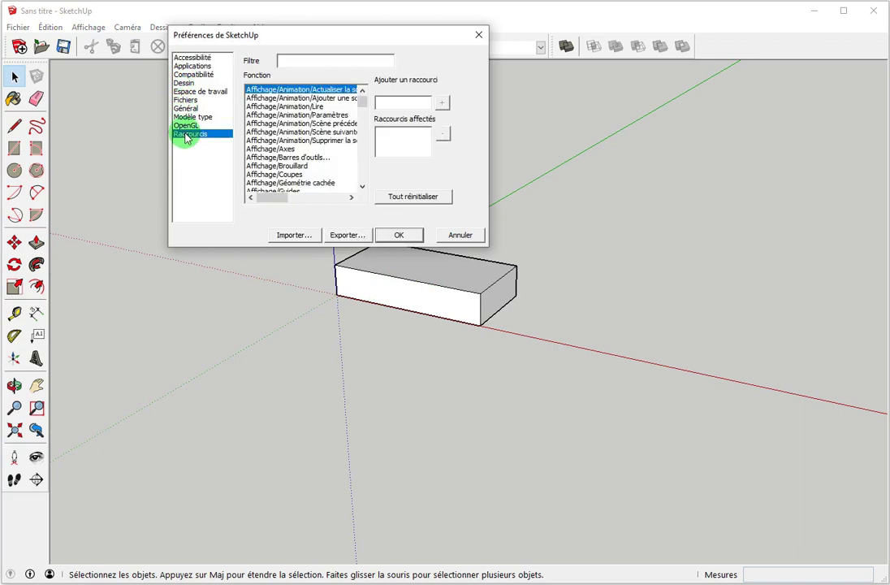
scroll(260, 148, down, 10)
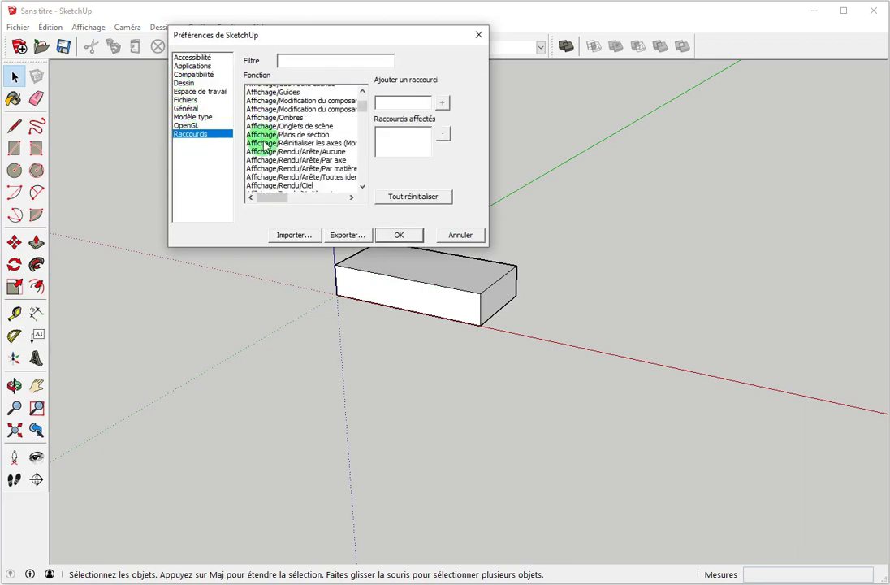
scroll(261, 153, down, 15)
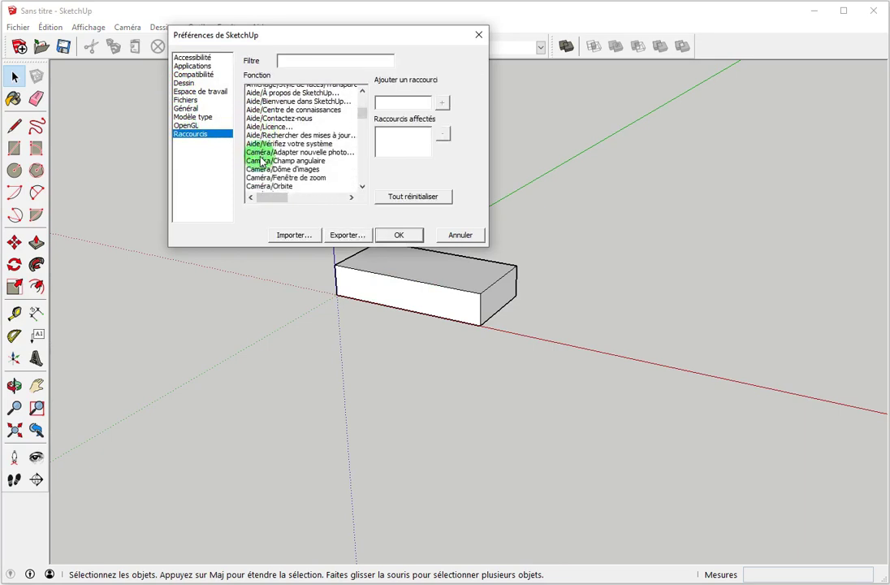
scroll(273, 162, down, 4)
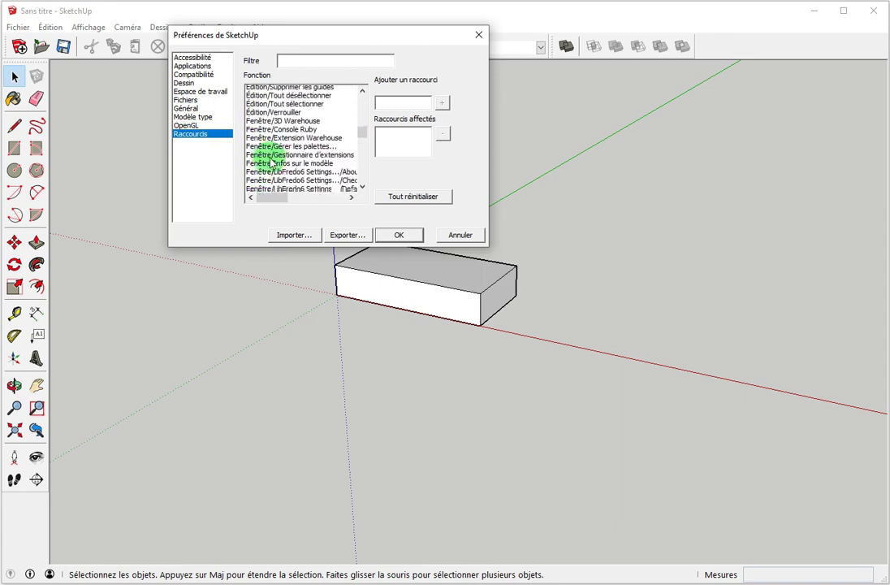
scroll(278, 163, down, 5)
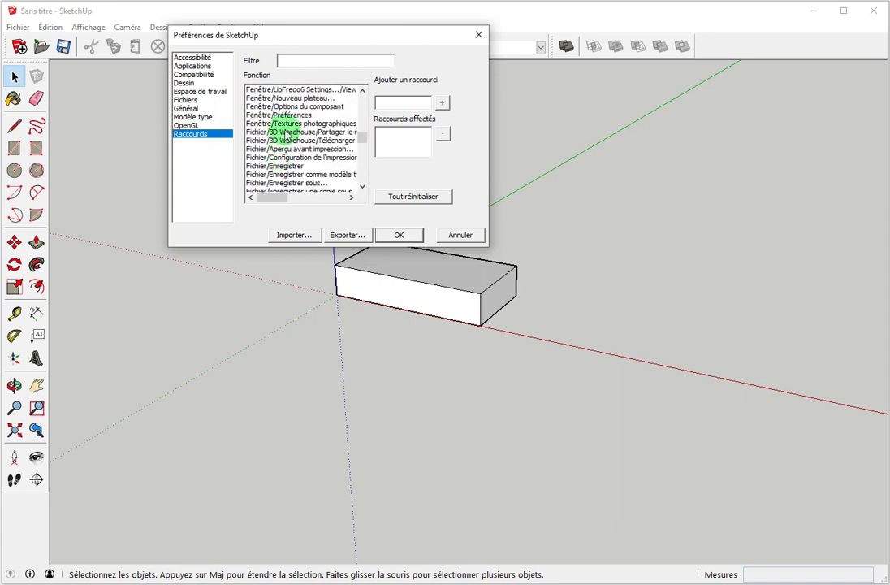
click(291, 150)
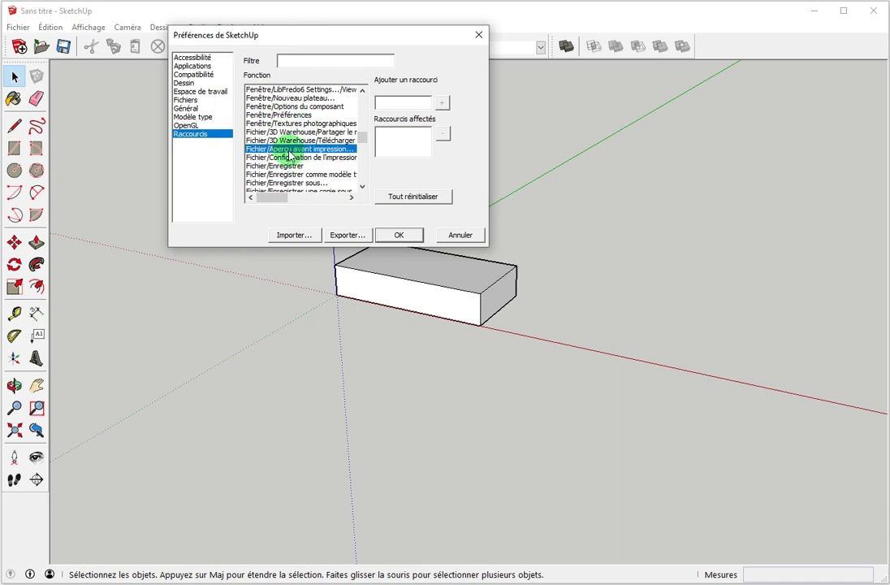
click(399, 103)
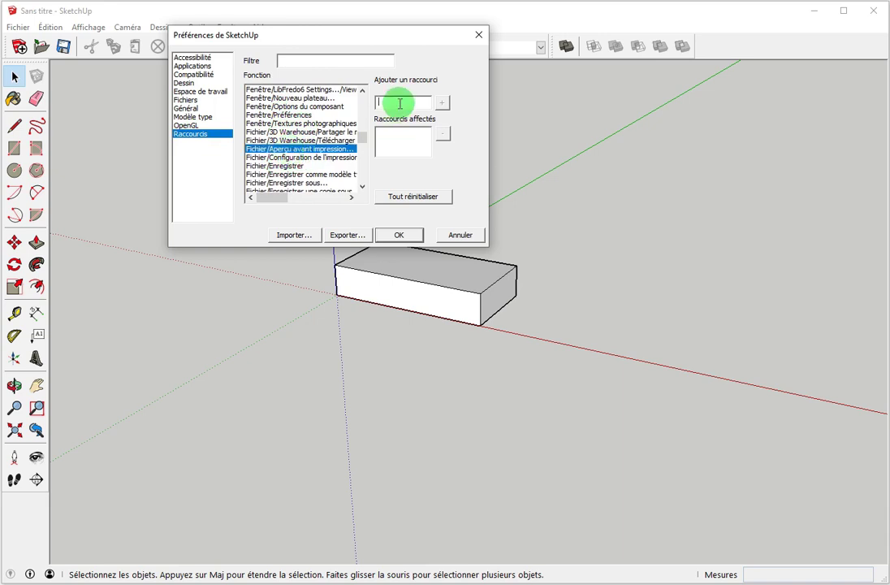
click(389, 103)
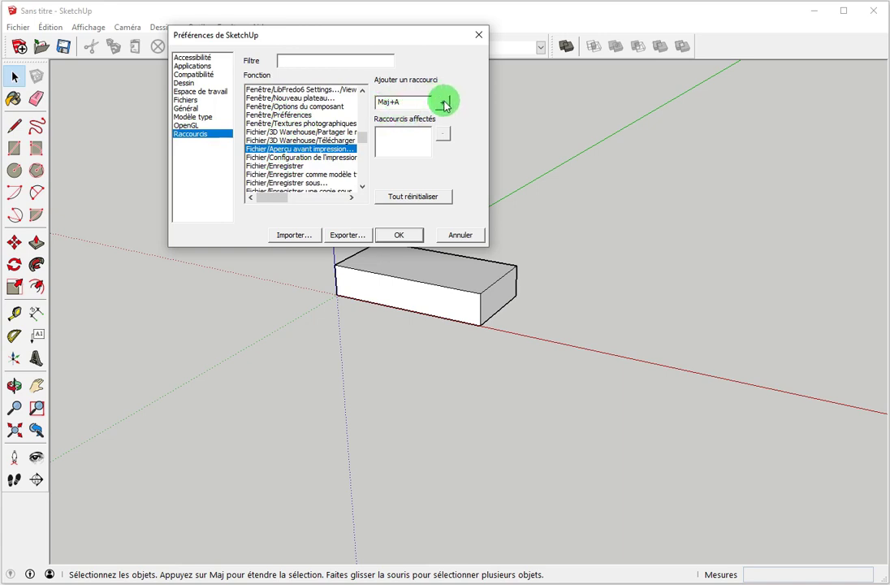
click(399, 236)
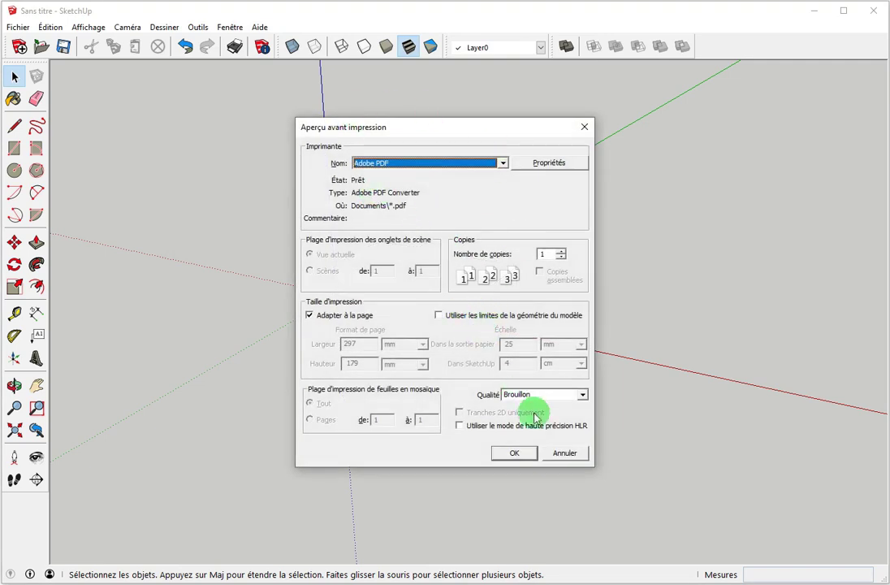
- Preview the page-fitted print of the box seen small, and of an off-centre close-up cut by the view's edge, closing each preview
click(516, 454)
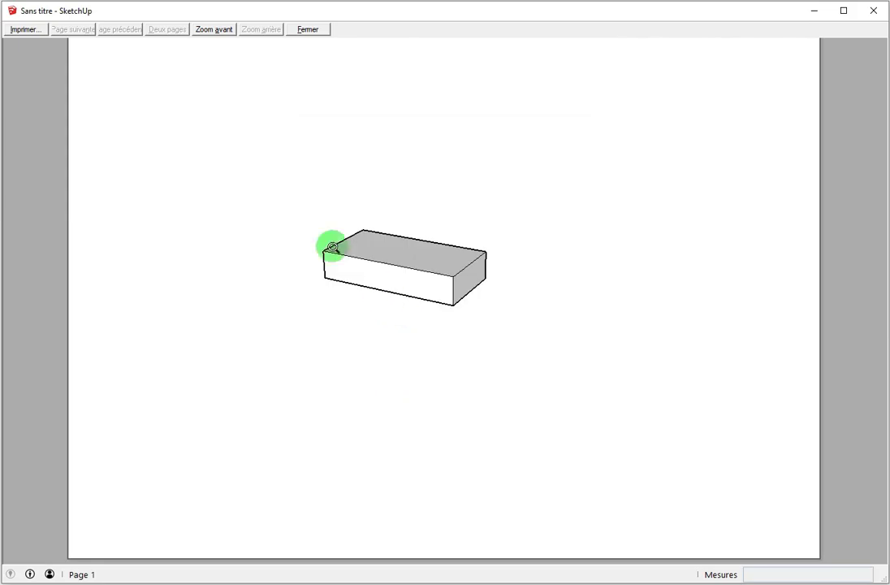
click(310, 29)
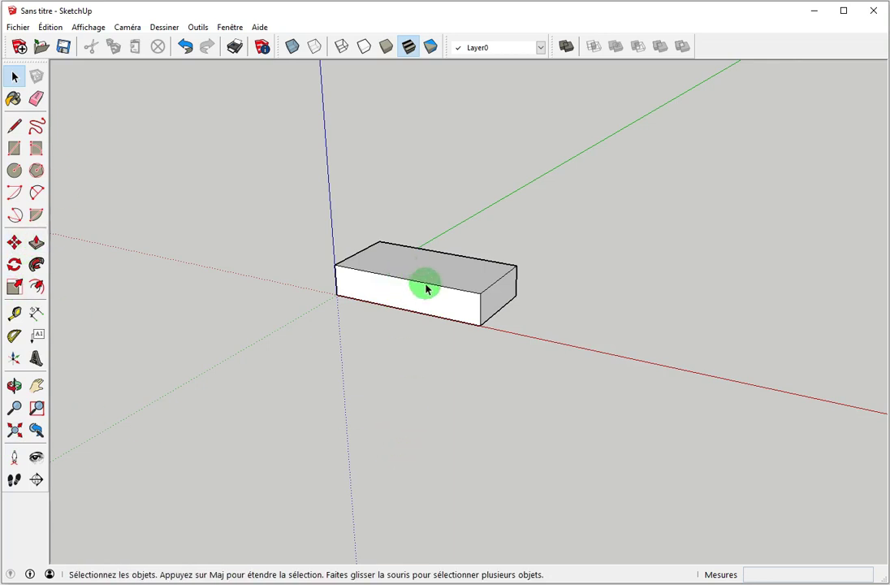
scroll(426, 290, up, 4)
middle_drag(429, 290, 125, 355)
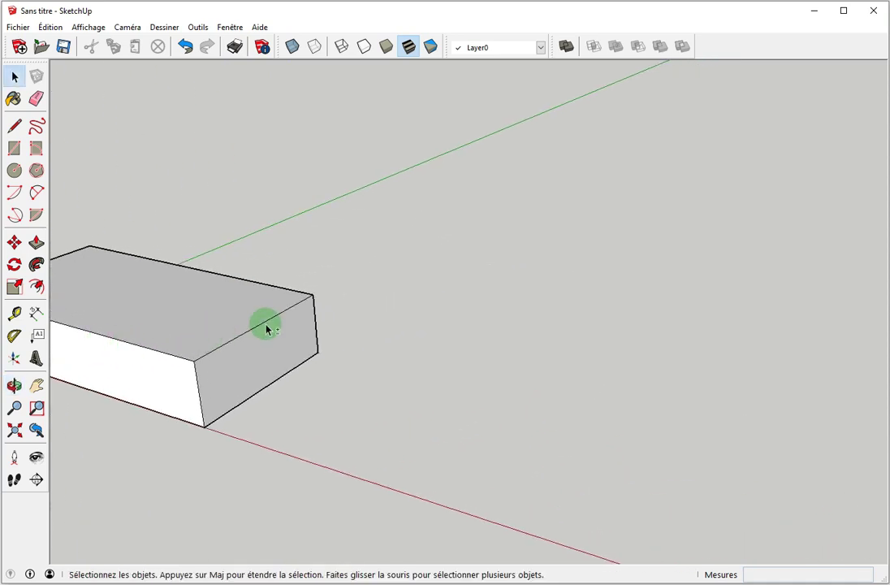
key(ctrl+p)
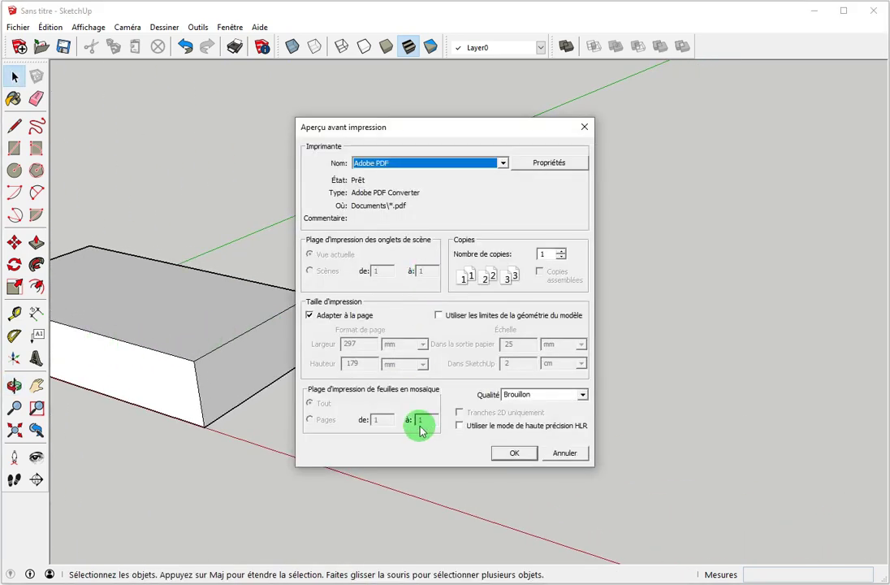
click(516, 454)
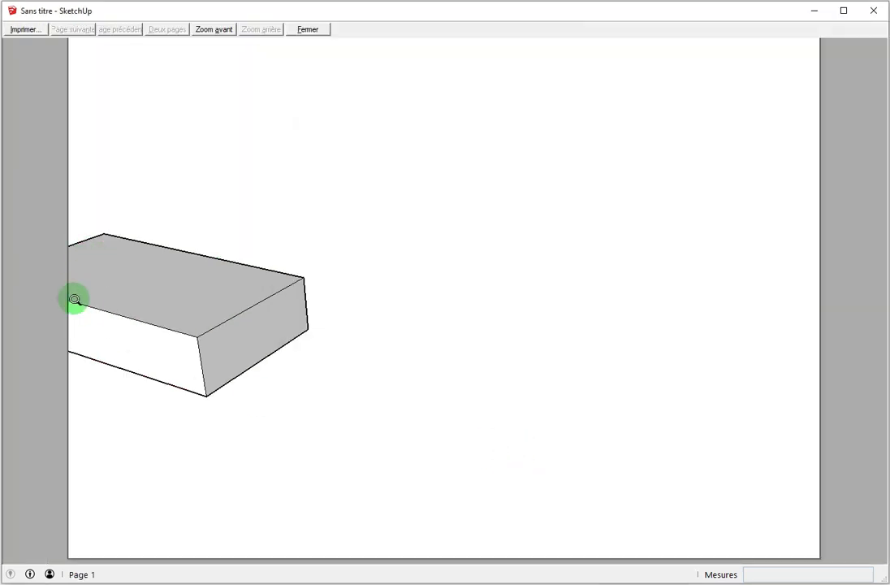
click(310, 30)
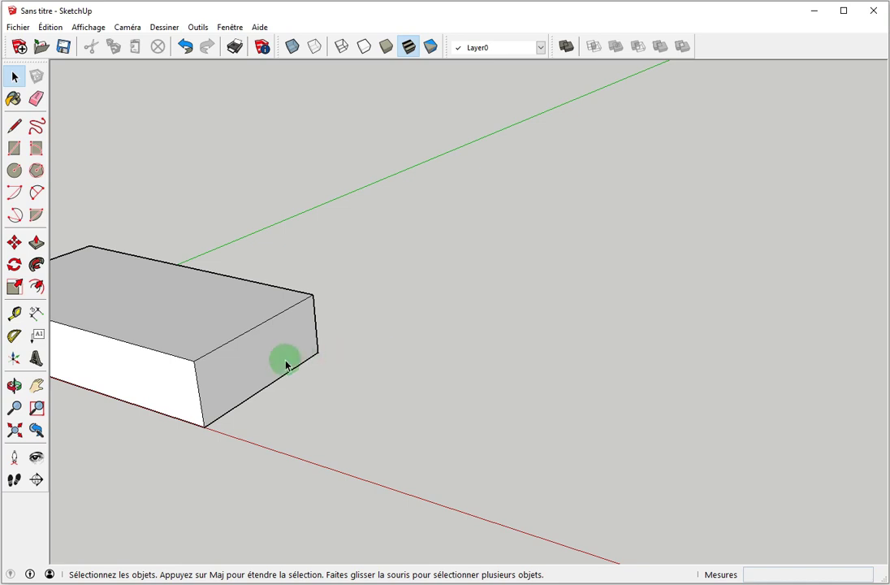
- Display the Vues toolbar in the workspace
key(o)
drag(491, 356, 589, 325)
key(space)
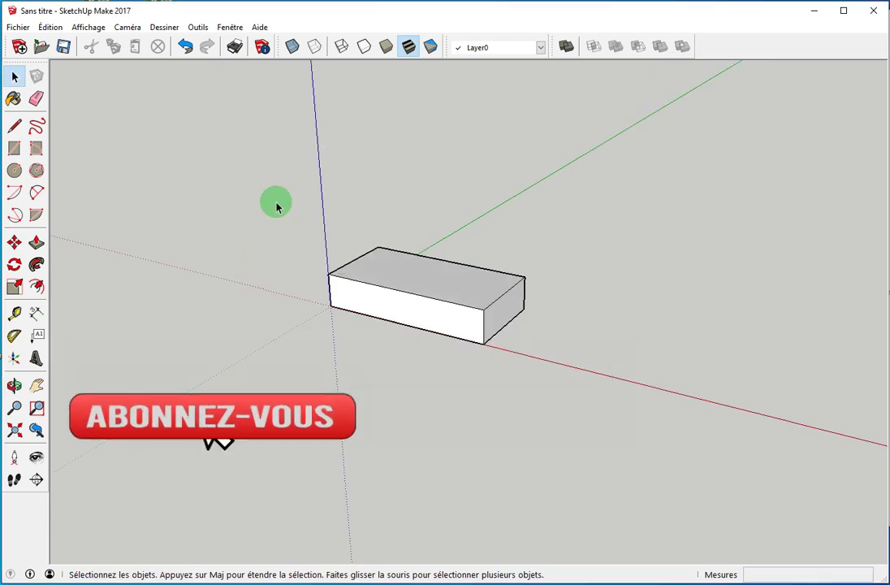
click(89, 27)
click(105, 43)
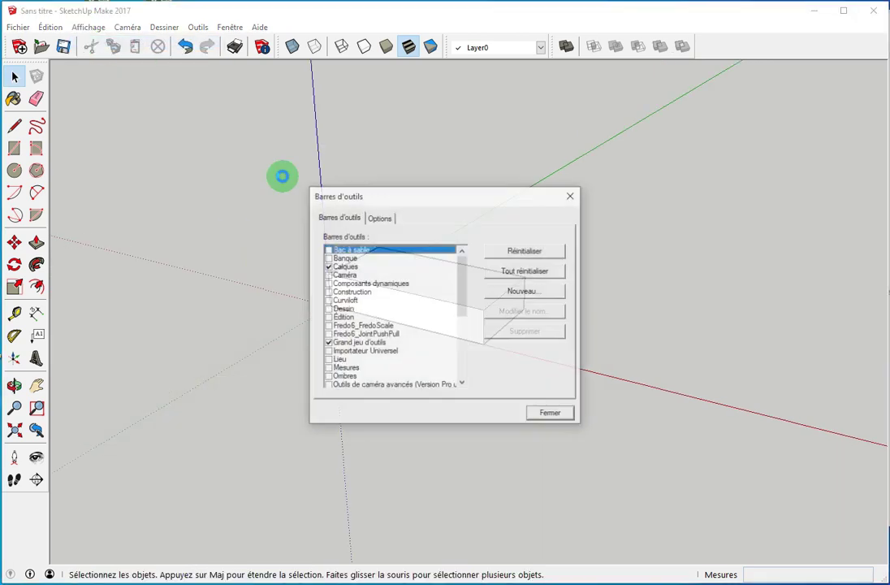
scroll(409, 346, down, 4)
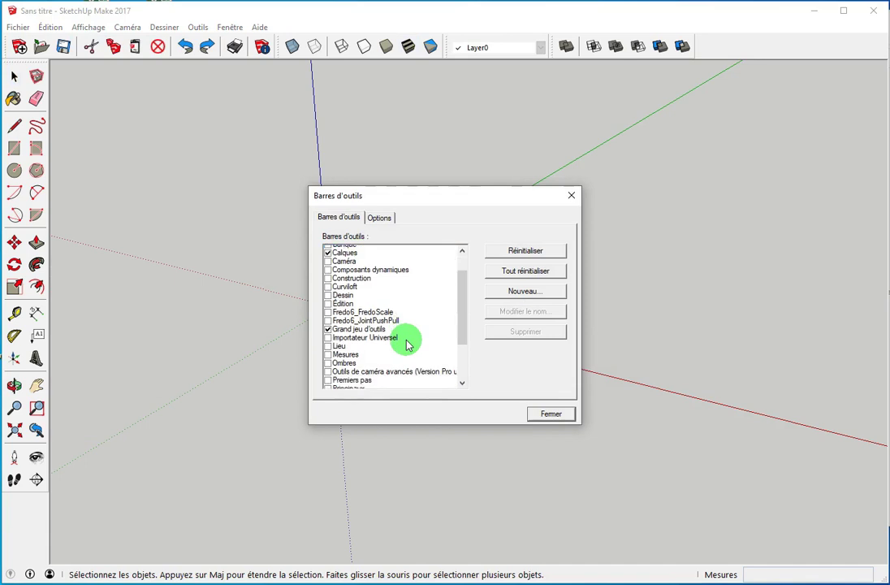
click(328, 377)
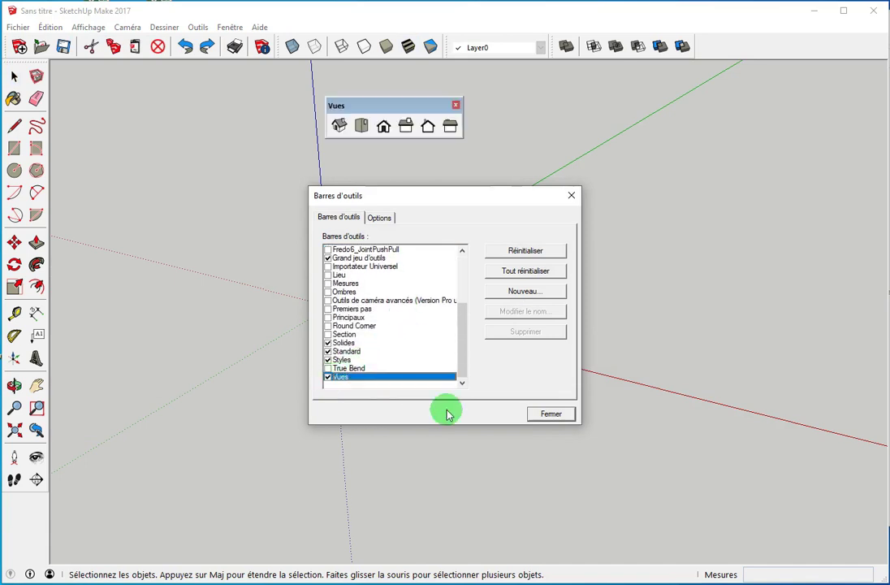
click(549, 414)
click(393, 235)
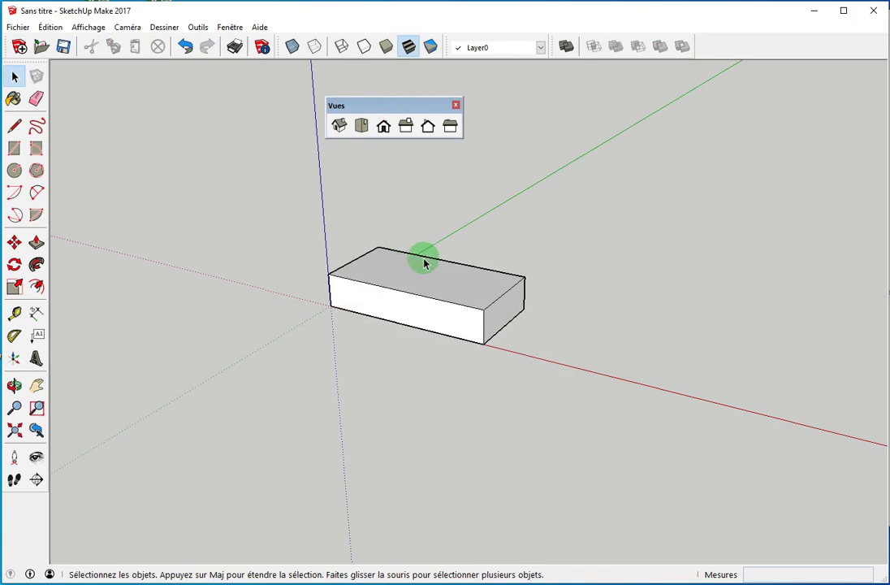
- Copy the whole box about 158 mm along the red axis and clear the selection
triple_click(420, 281)
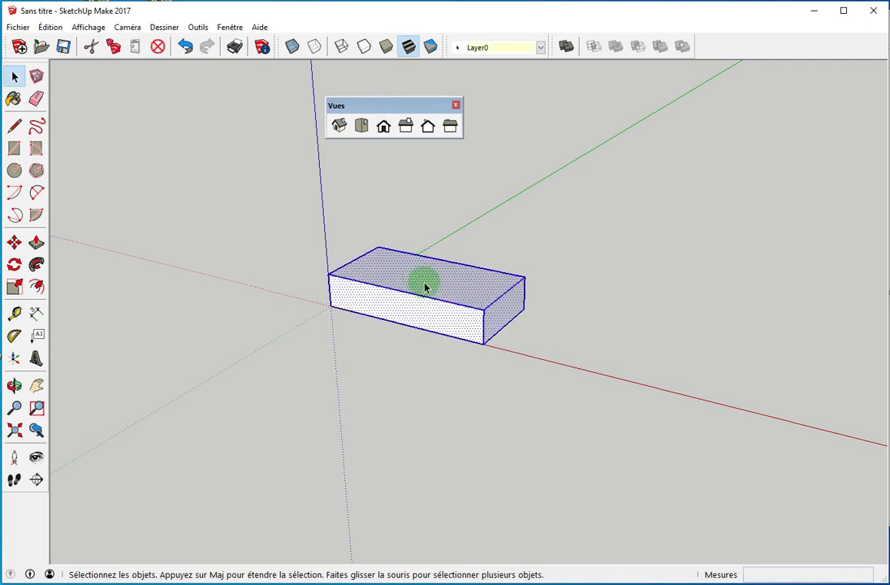
key(m)
click(412, 310)
key(ctrl)
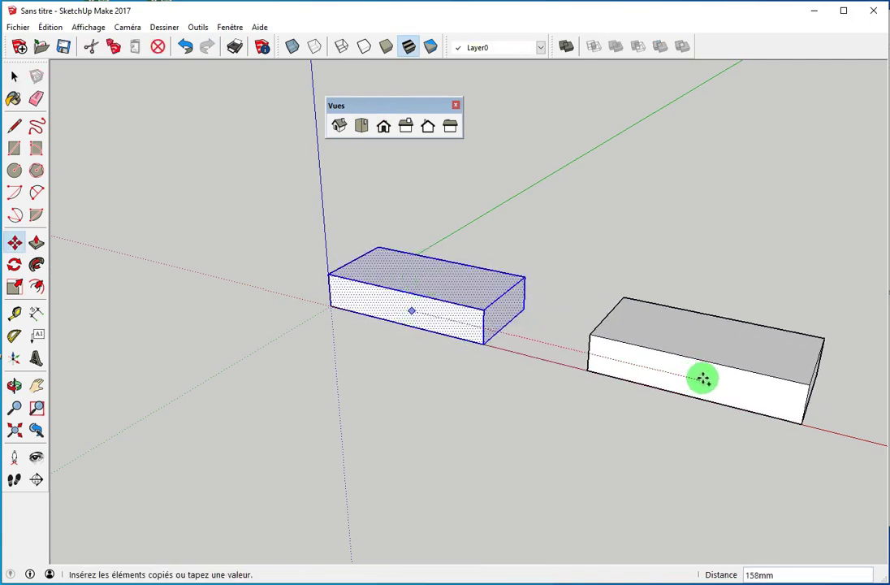
click(702, 378)
key(space)
click(587, 244)
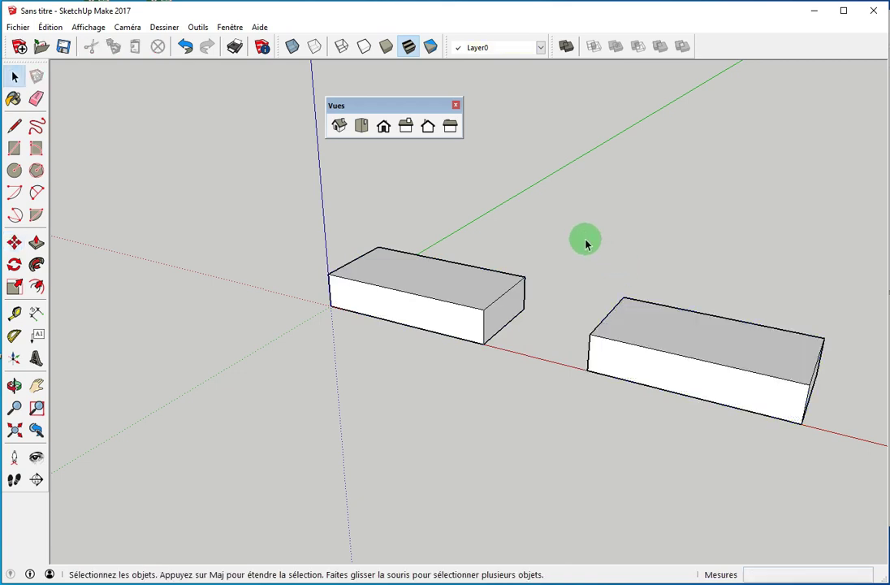
- Show the two boxes from above (Dessus) in Projection parallèle
click(361, 128)
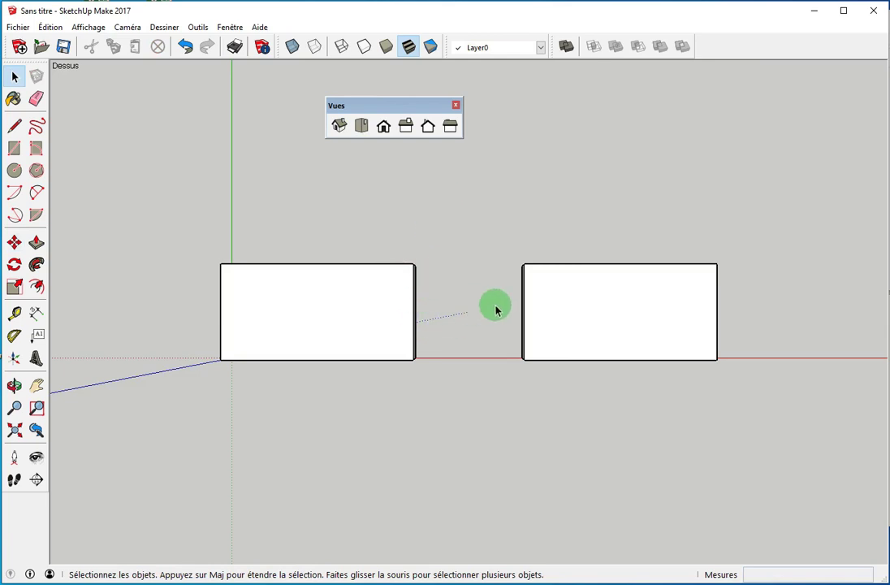
click(126, 27)
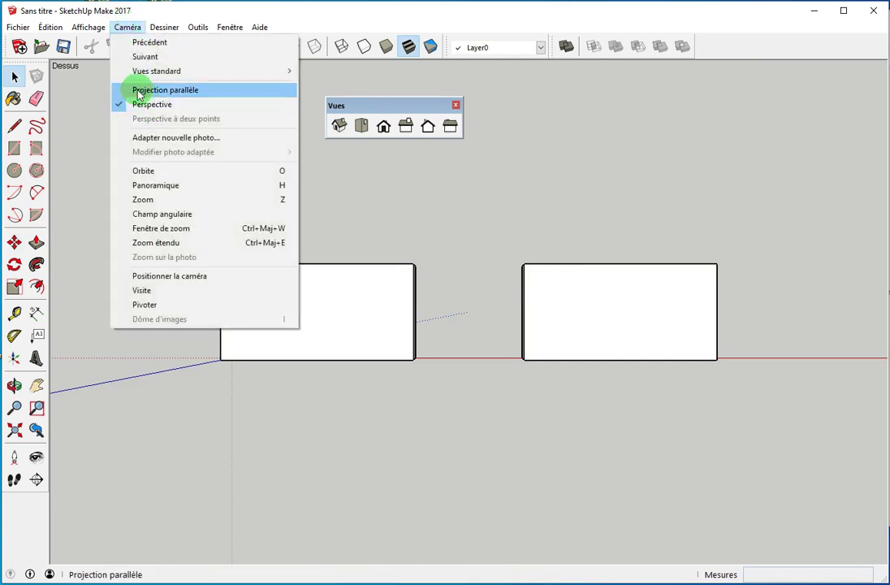
click(172, 92)
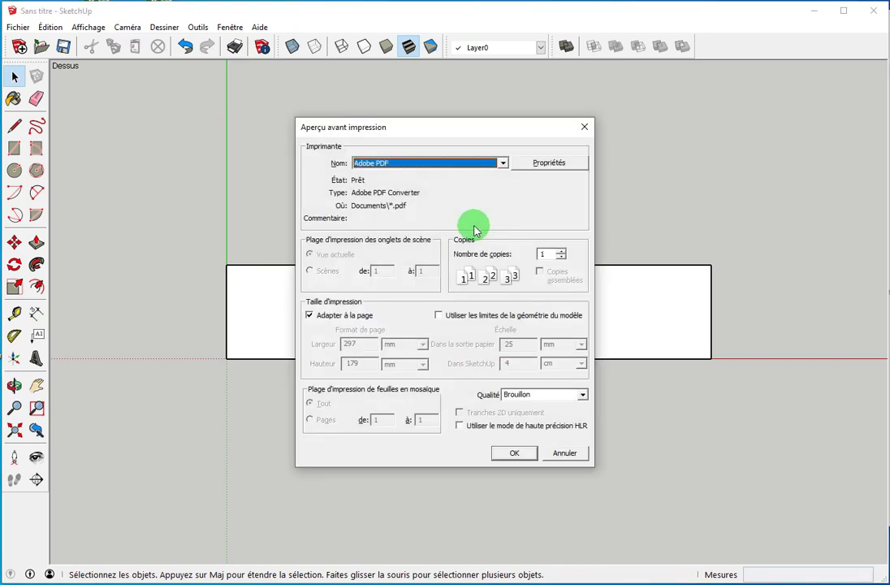
- Disable Adapter à la page, set the print scale to 1 mm on paper for 1 mm in SketchUp, and preview the print
click(309, 316)
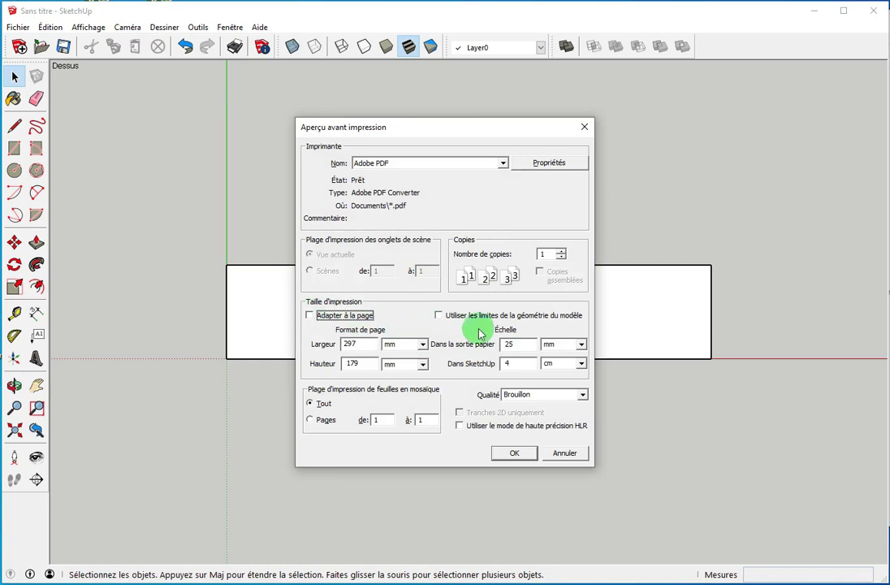
double_click(507, 345)
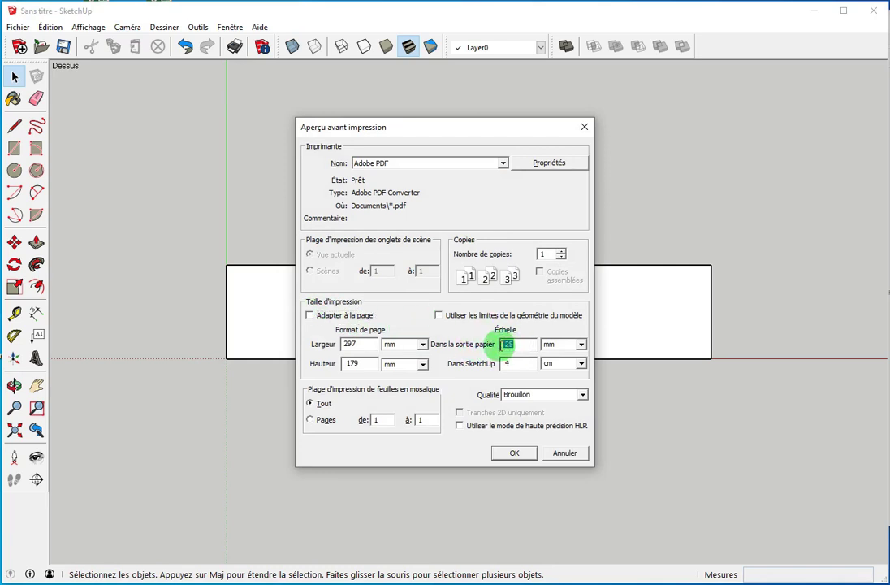
text(1)
click(509, 367)
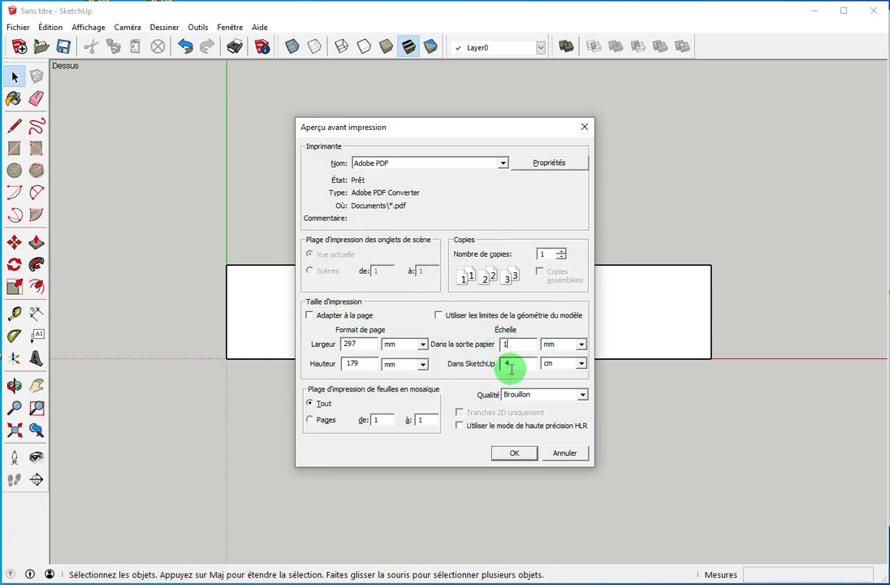
click(581, 363)
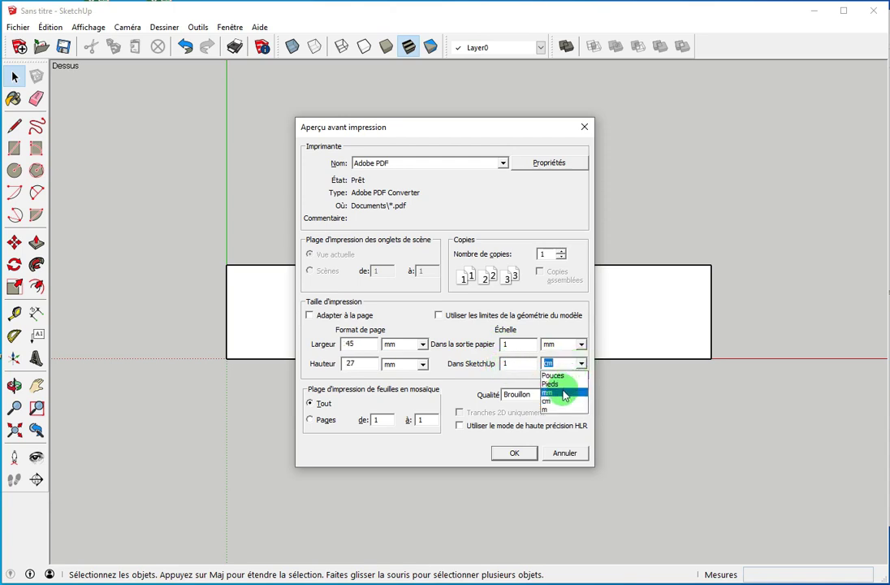
click(569, 393)
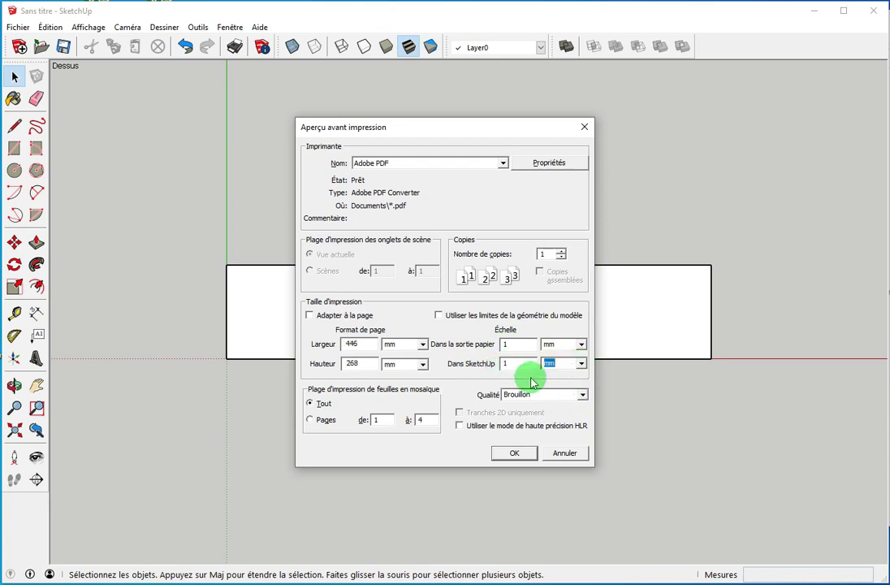
click(517, 453)
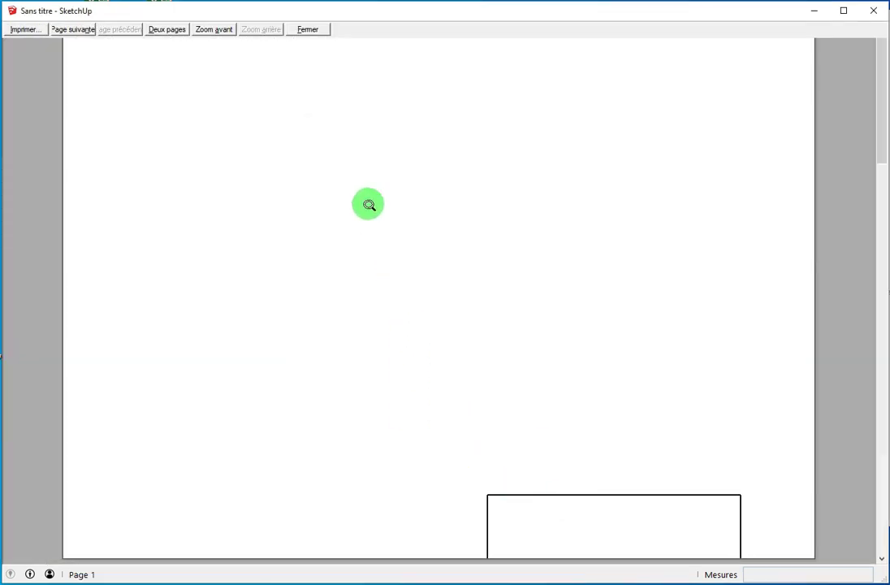
- Fit both boxes fully in the view, preview the print again at the 1:1 scale, and check the camera projection setting
click(309, 30)
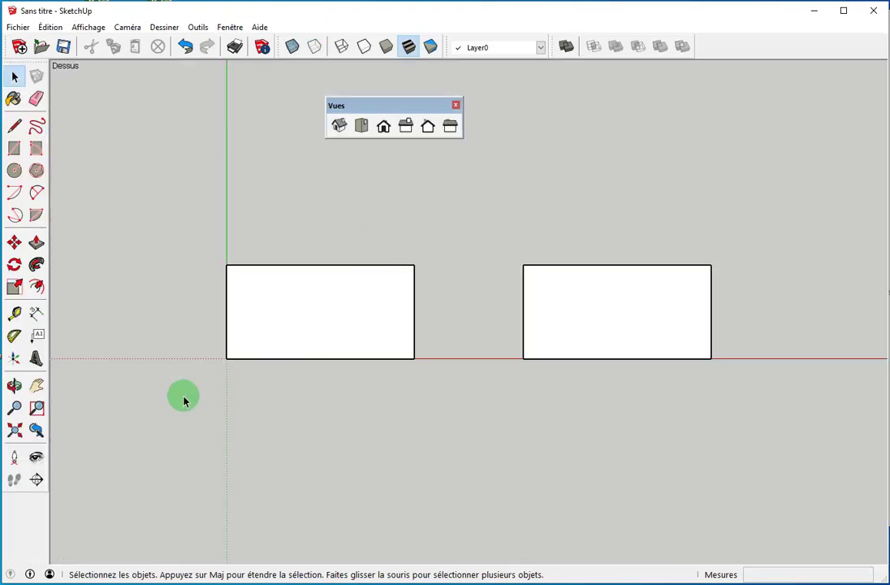
click(15, 430)
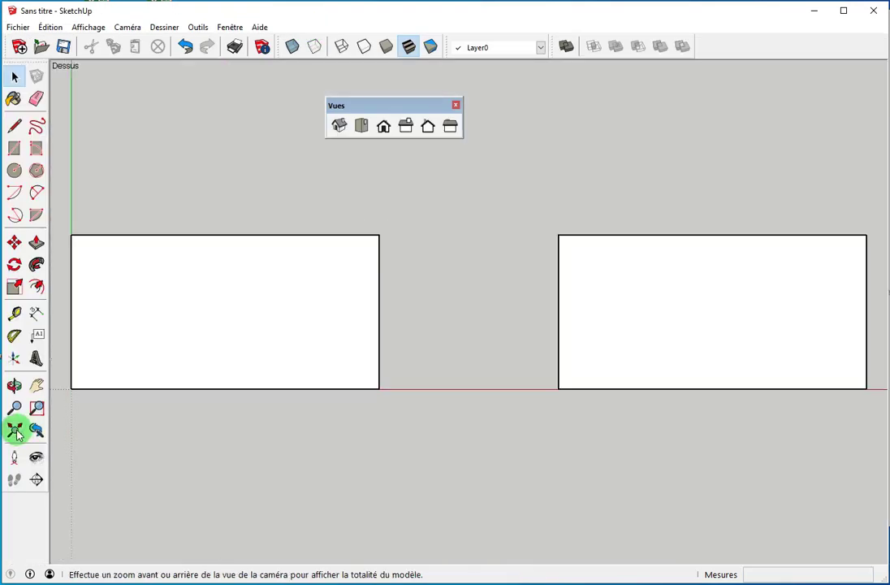
key(ctrl+p)
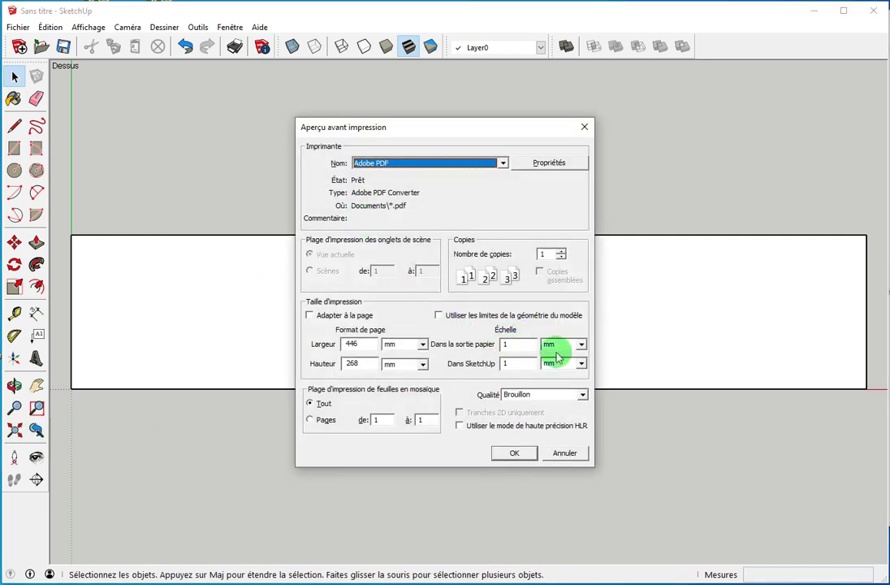
click(514, 453)
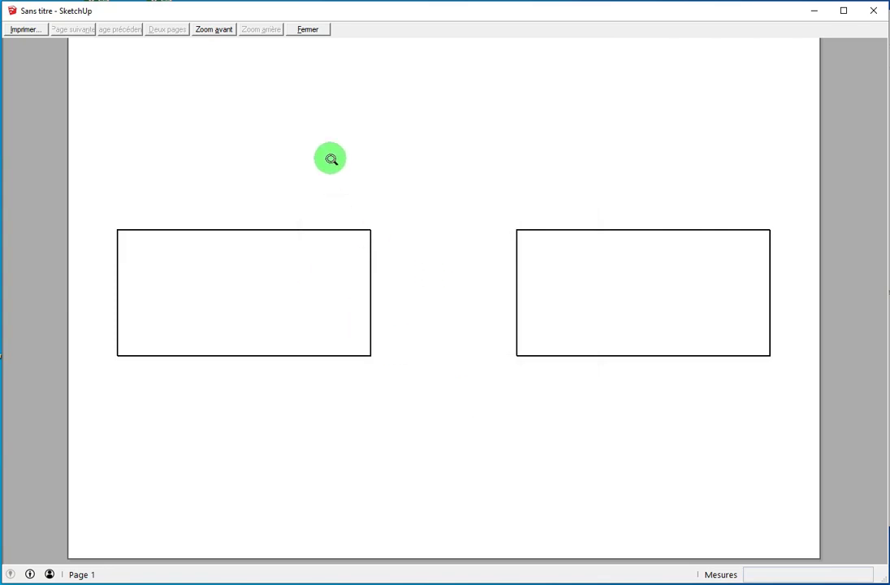
click(309, 30)
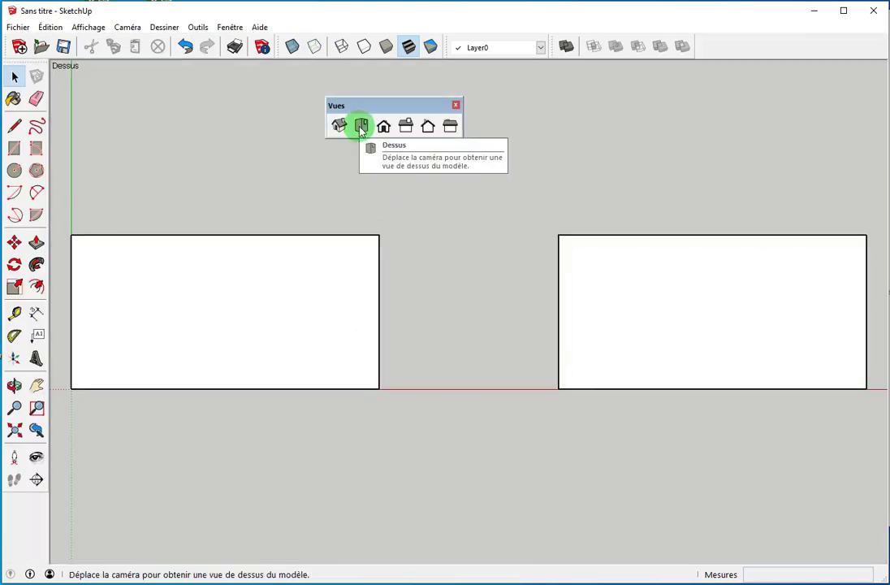
click(127, 31)
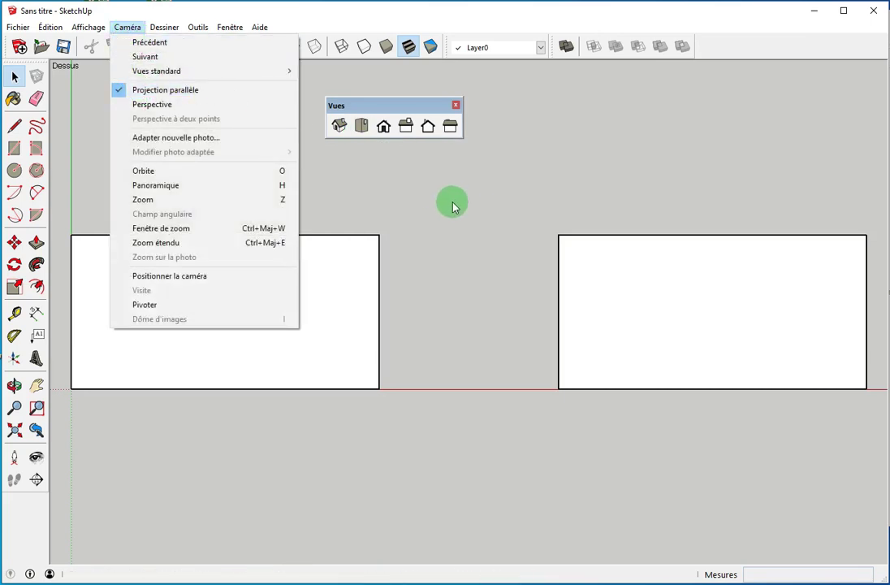
click(389, 185)
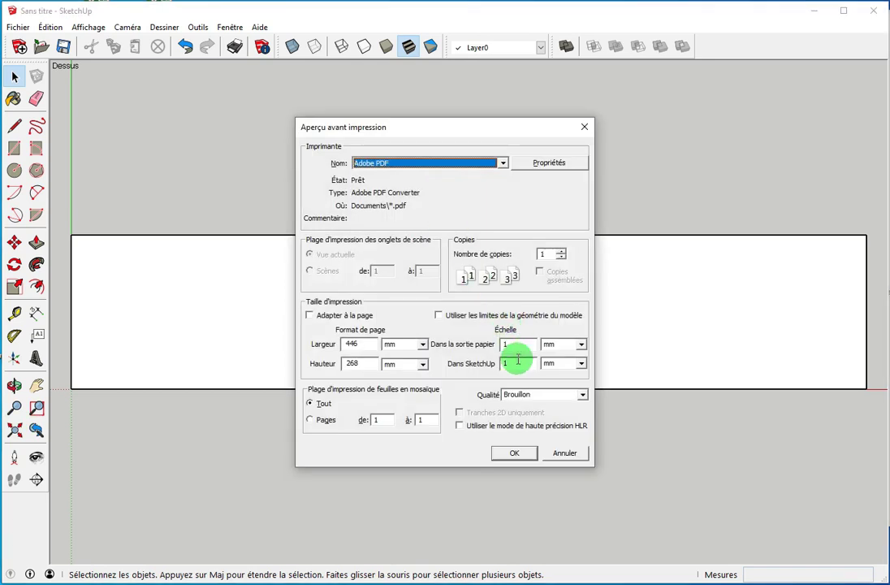
- Set the print scale to 1 mm on paper for 2 mm in SketchUp and preview the print
click(516, 363)
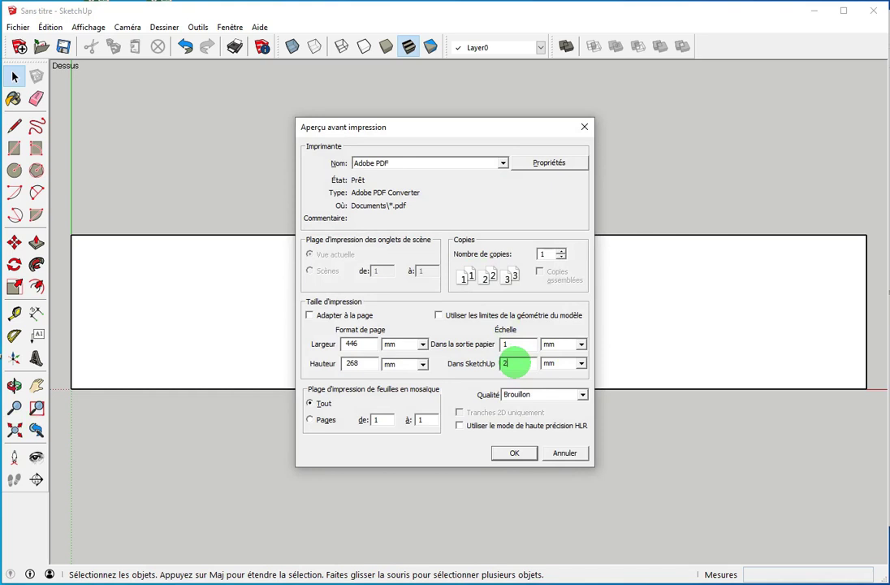
click(504, 344)
click(511, 363)
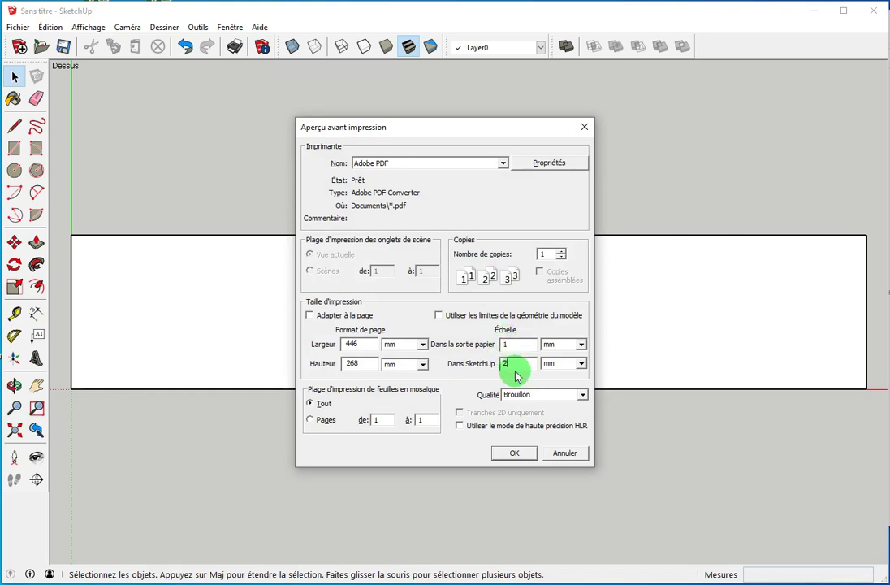
click(513, 346)
click(503, 363)
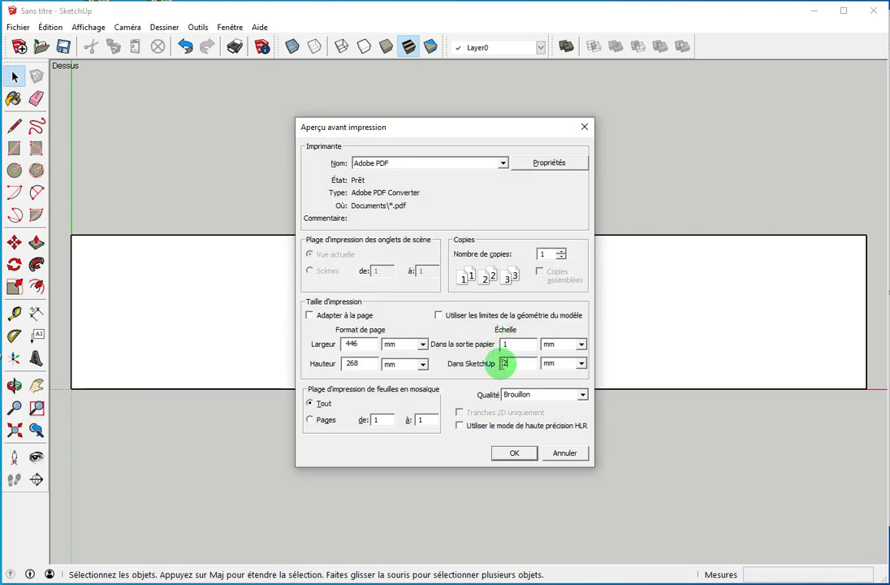
click(511, 344)
click(514, 367)
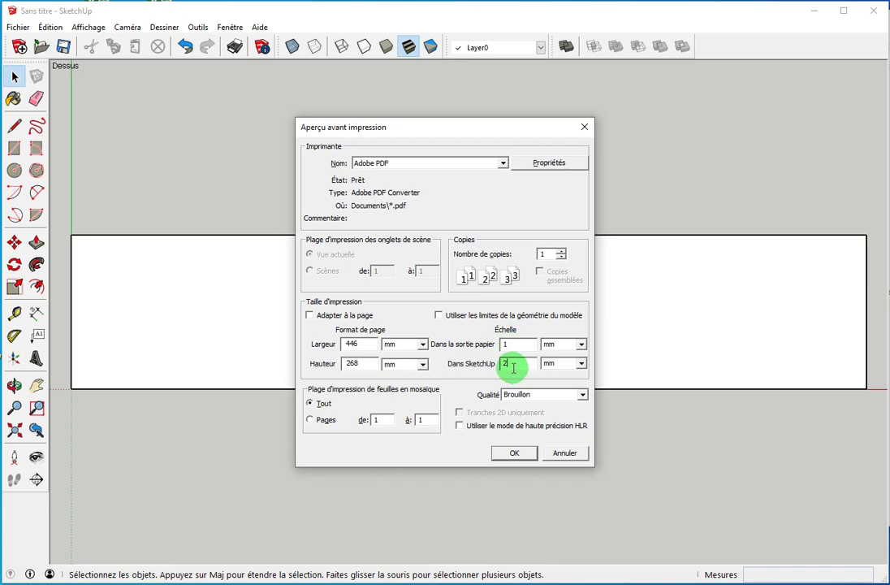
click(508, 344)
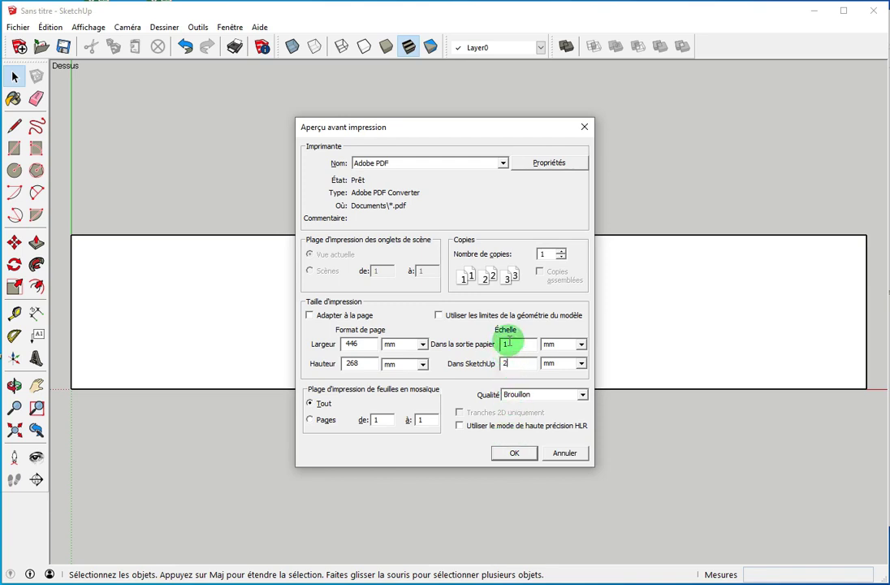
click(514, 452)
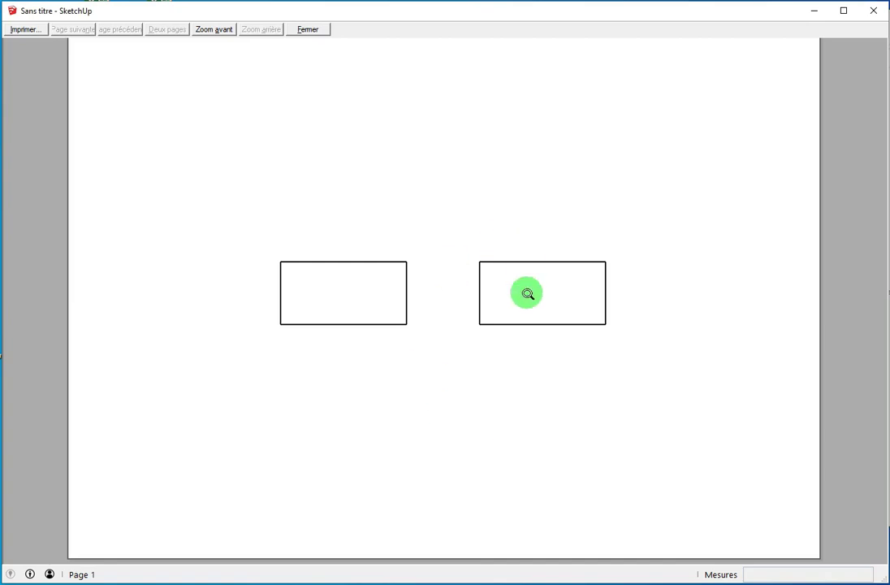
click(309, 29)
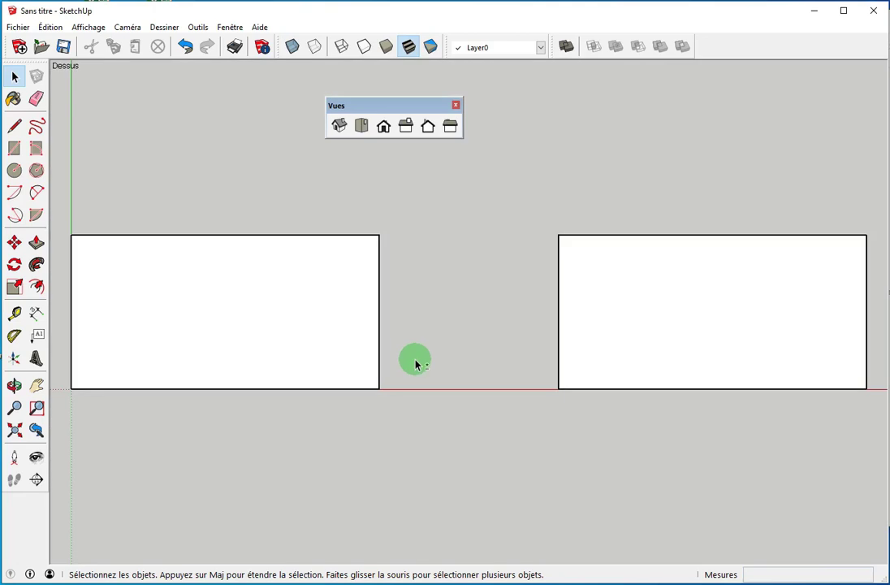
- Set the print preview scale to 2 mm on paper for 1 mm in SketchUp
key(ctrl+p)
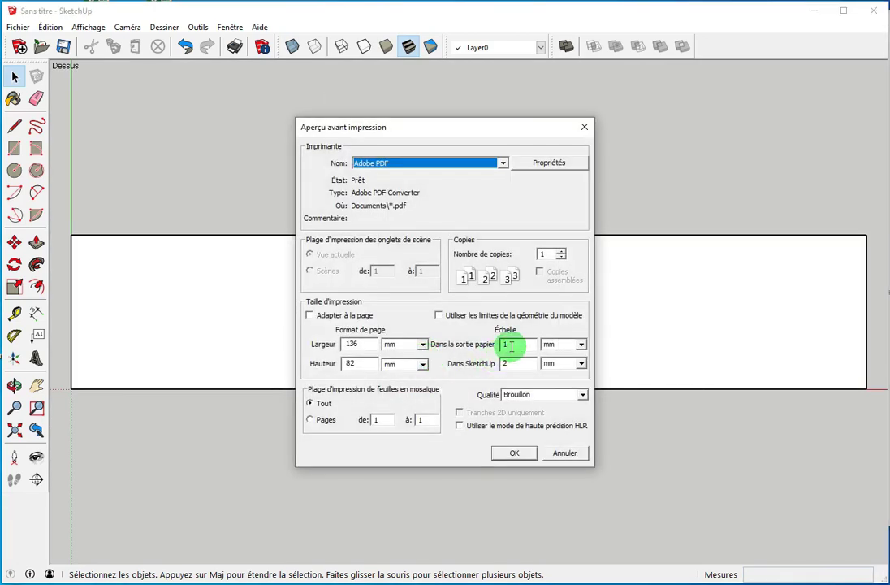
double_click(504, 345)
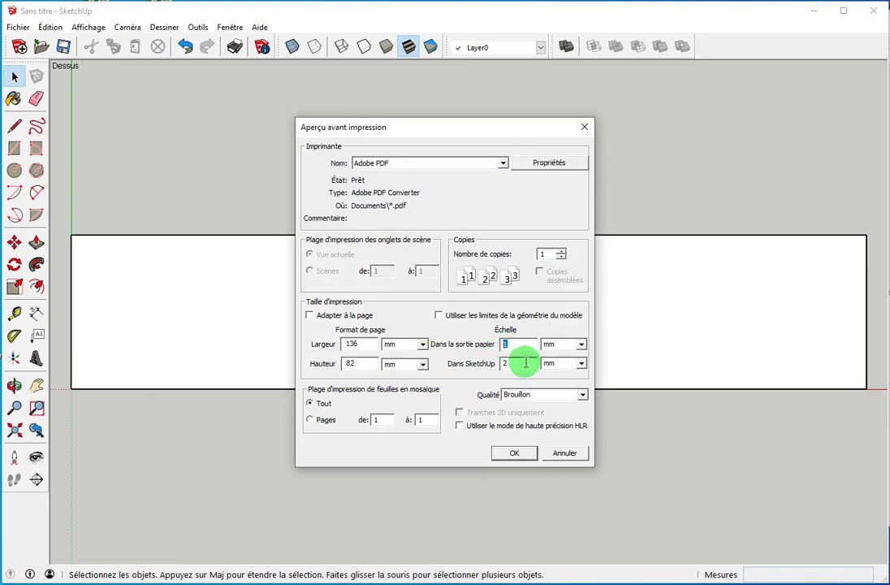
double_click(506, 364)
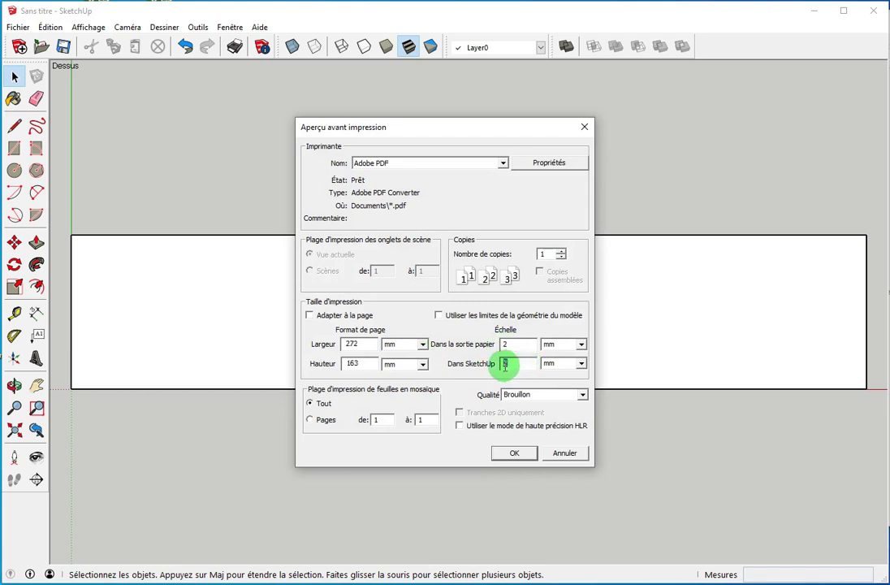
text(1)
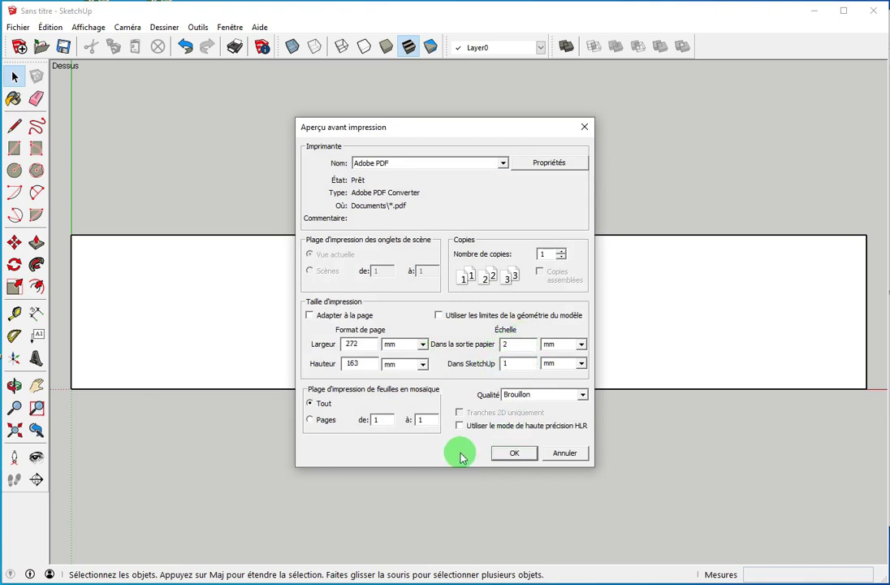
click(515, 344)
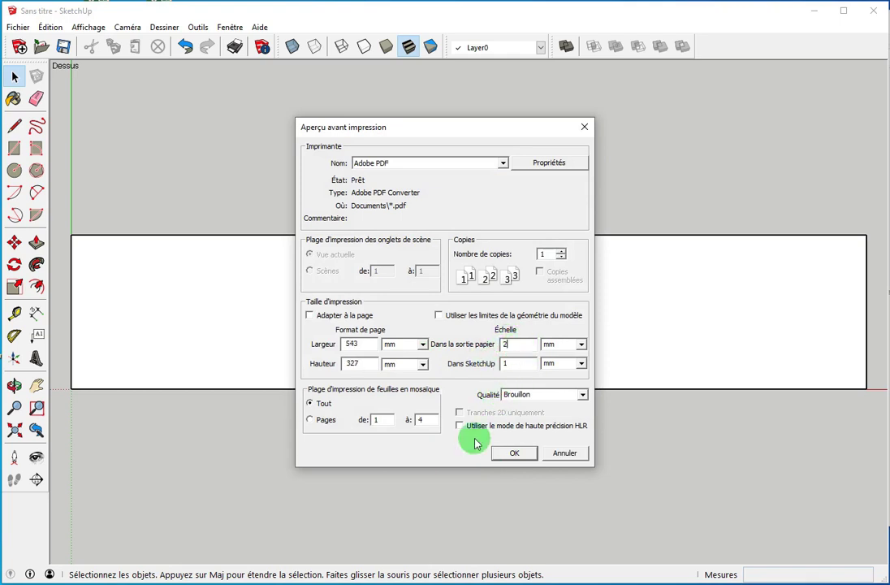